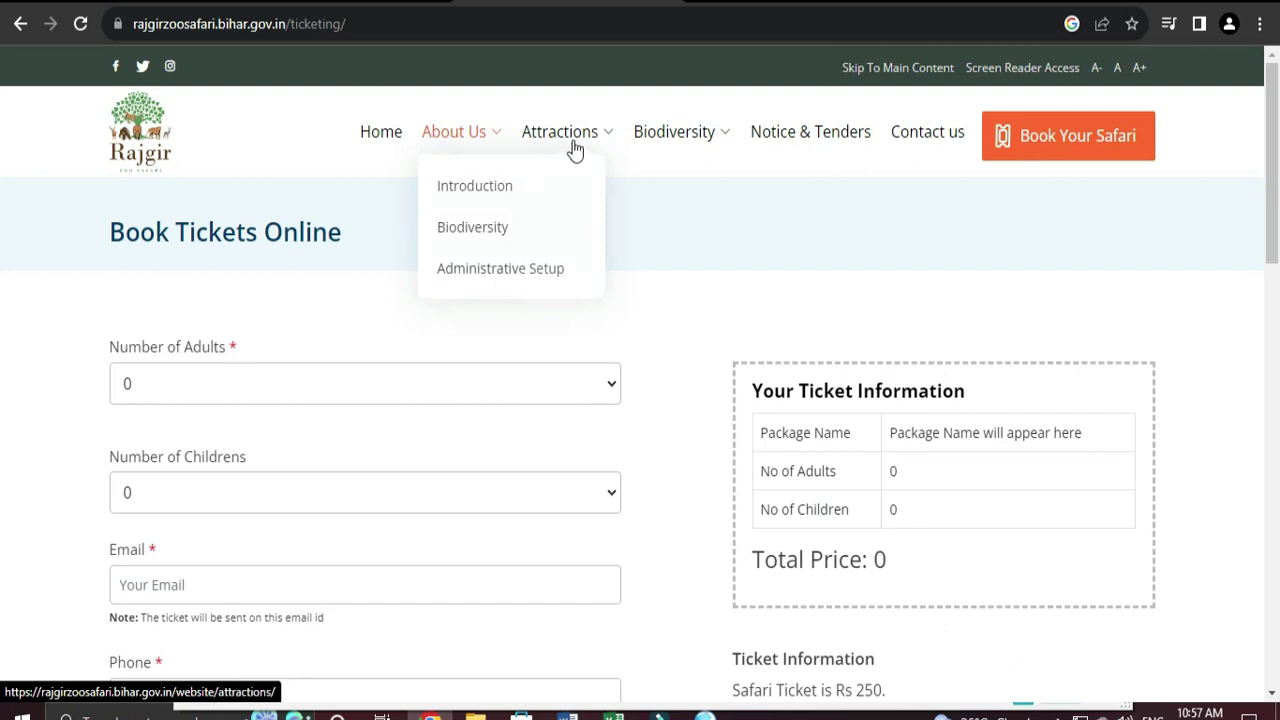
Step: Bring up the blank Book Tickets Online form, with adults and children at 0 and total price 0
mouse_move(710, 149)
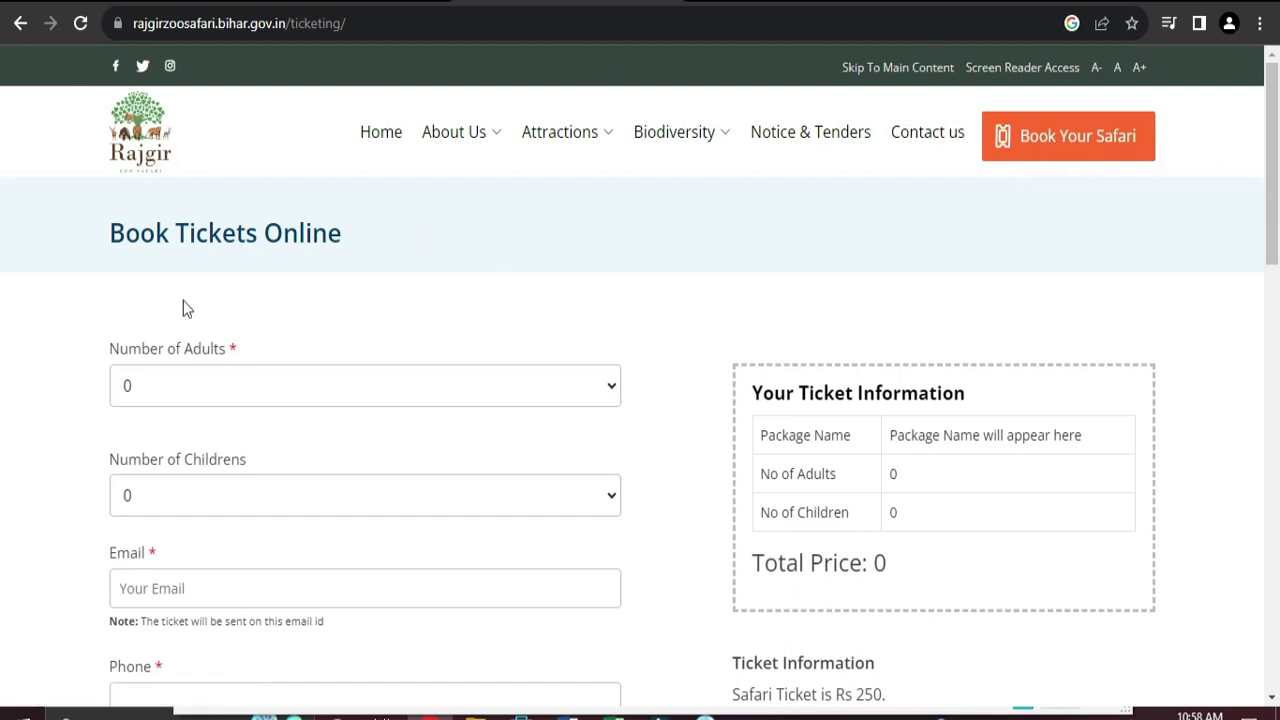
scroll(380, 305, "down", 1)
Step: Set Number of Adults to 1
scroll(357, 297, "up", 1)
scroll(460, 328, "down", 1)
scroll(391, 334, "up", 1)
left_click(603, 386)
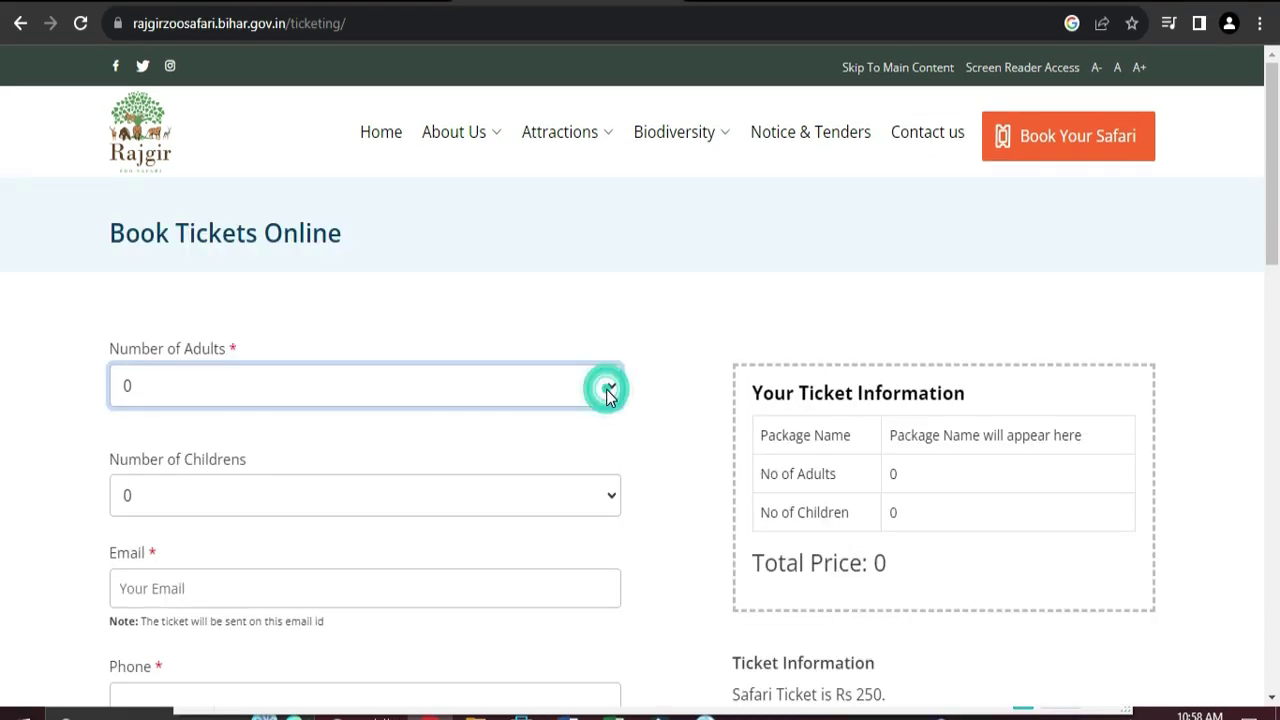
left_click(560, 391)
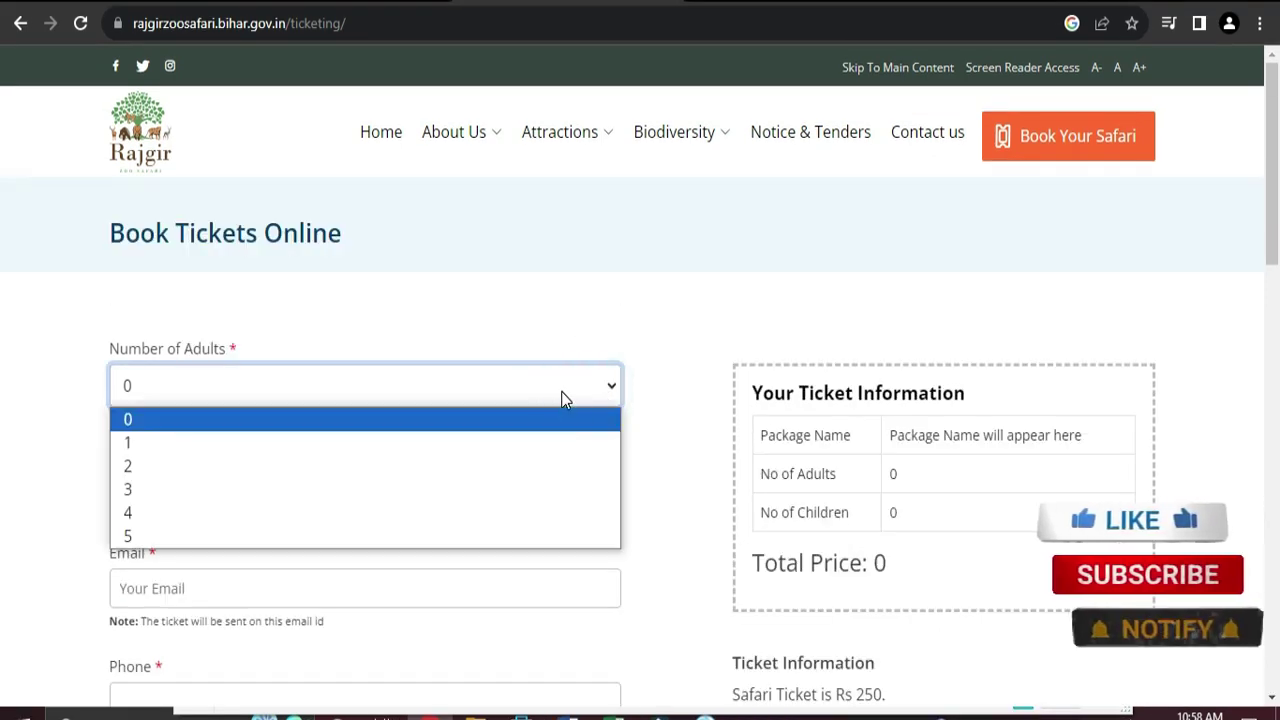
left_click(208, 444)
scroll(443, 454, "down", 1)
Step: Enter the adult visitor's name and mobile number, leaving Number of Childrens at 0
left_click(198, 352)
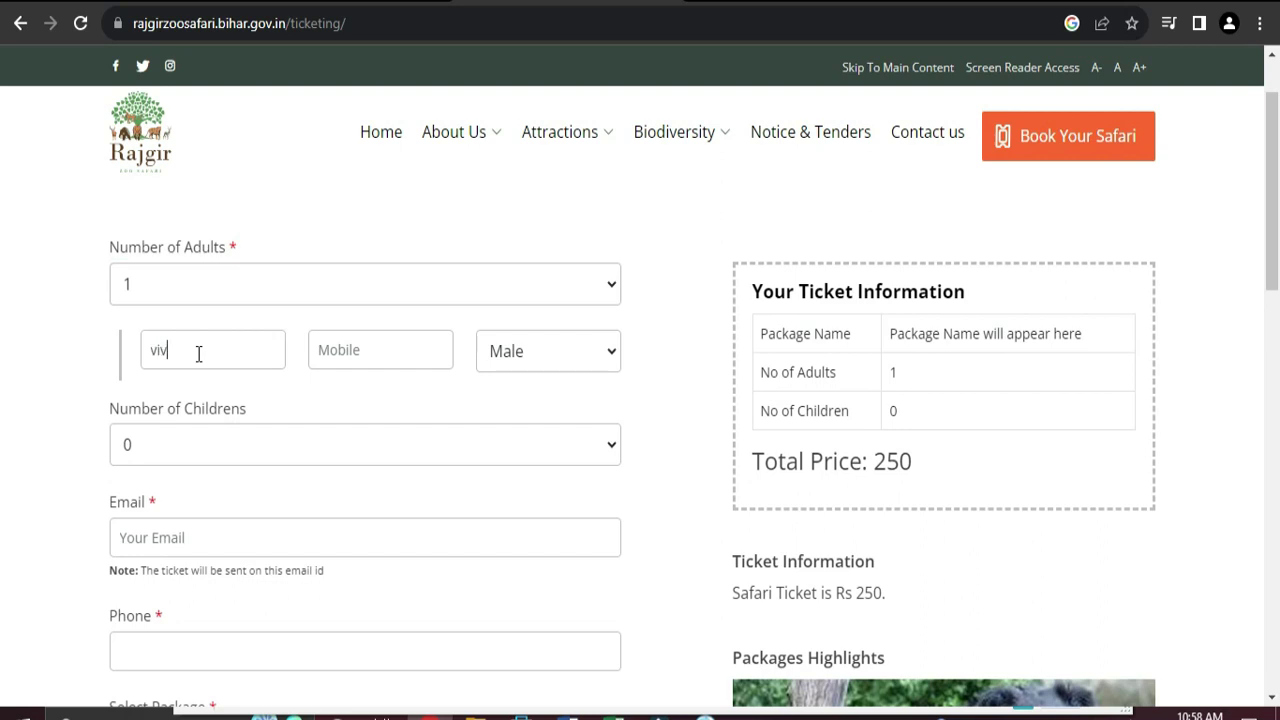
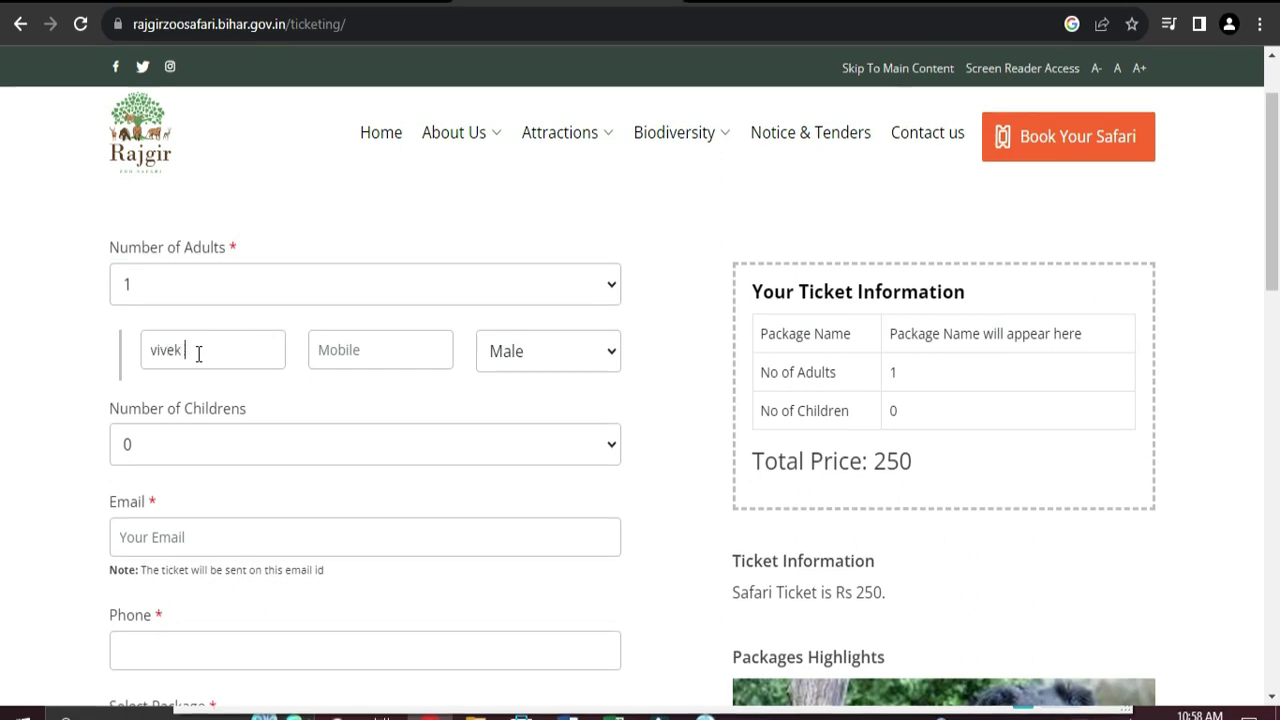
left_click(409, 357)
scroll(338, 418, "down", 1)
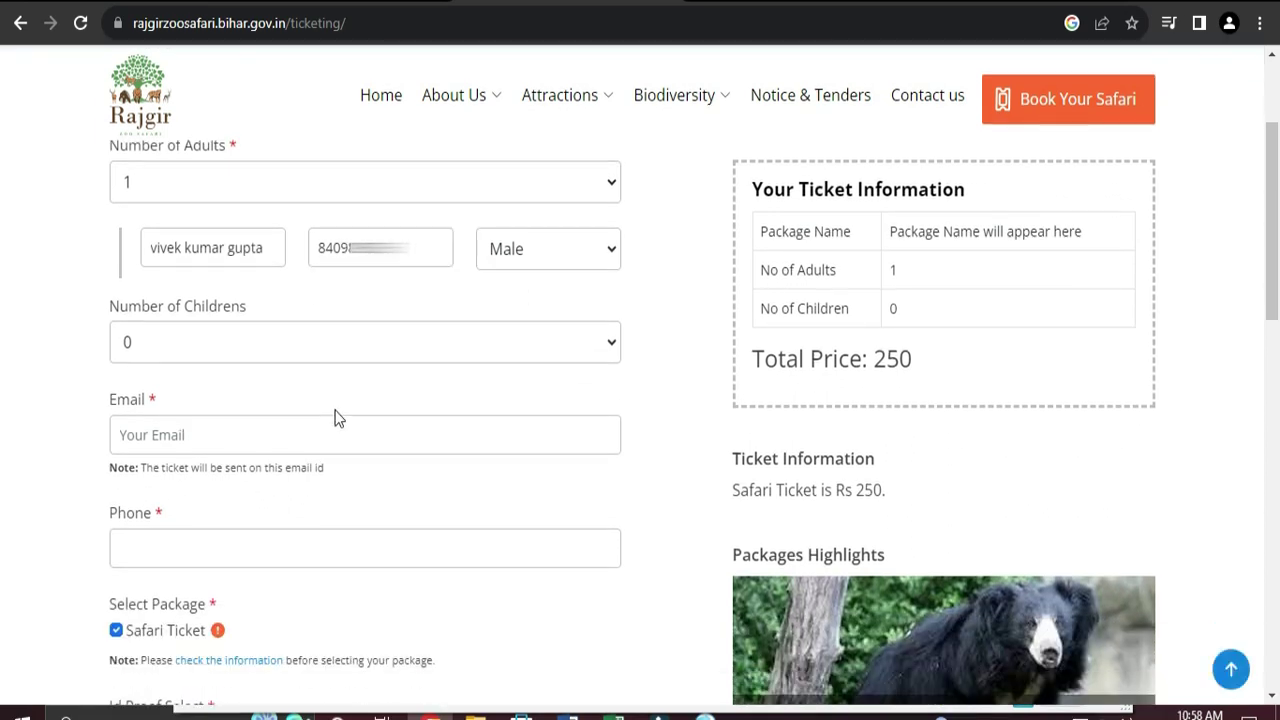
left_click(612, 347)
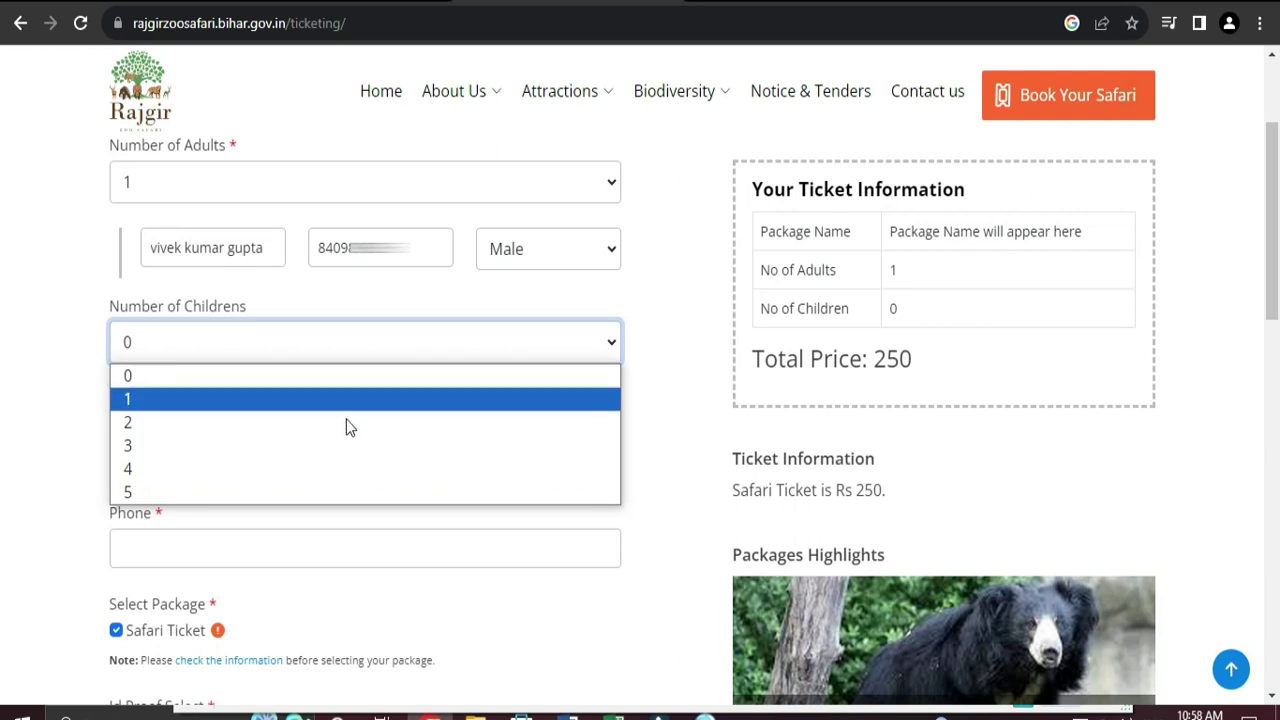
left_click(658, 293)
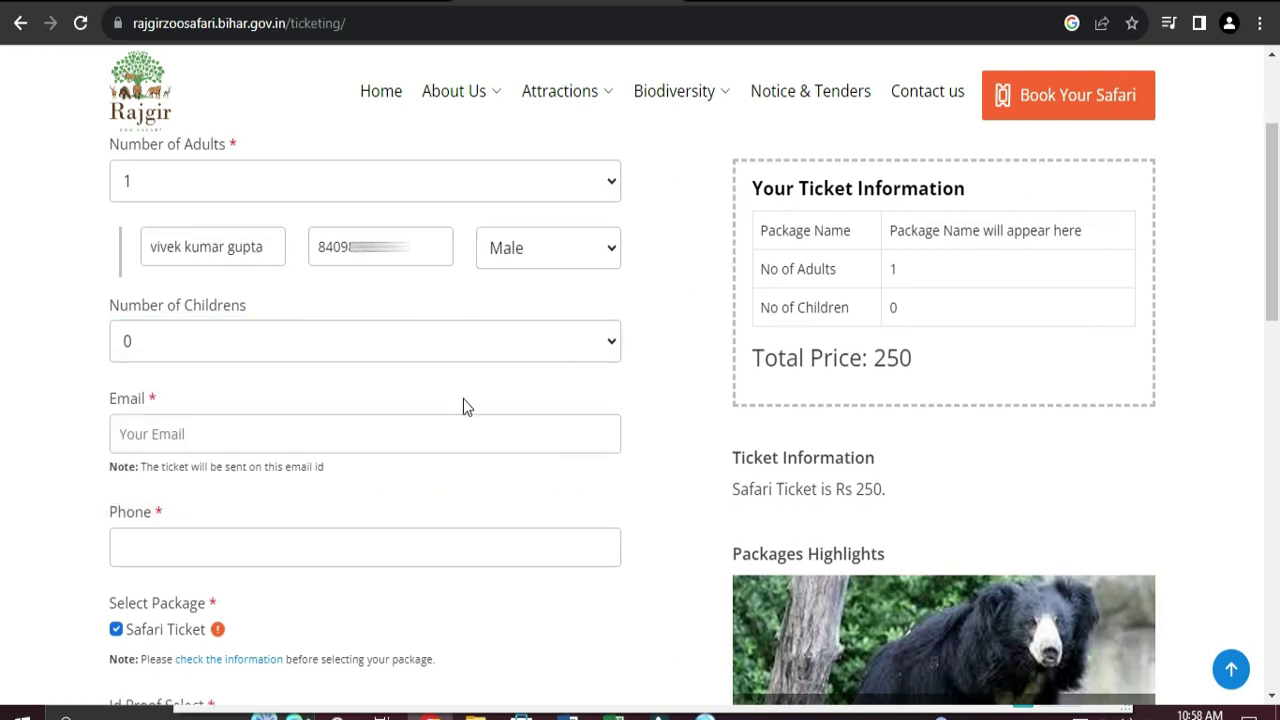
Step: Fill the Email field from the autofill suggestion and type the contact phone number
scroll(463, 399, "down", 2)
left_click(386, 233)
left_click(252, 221)
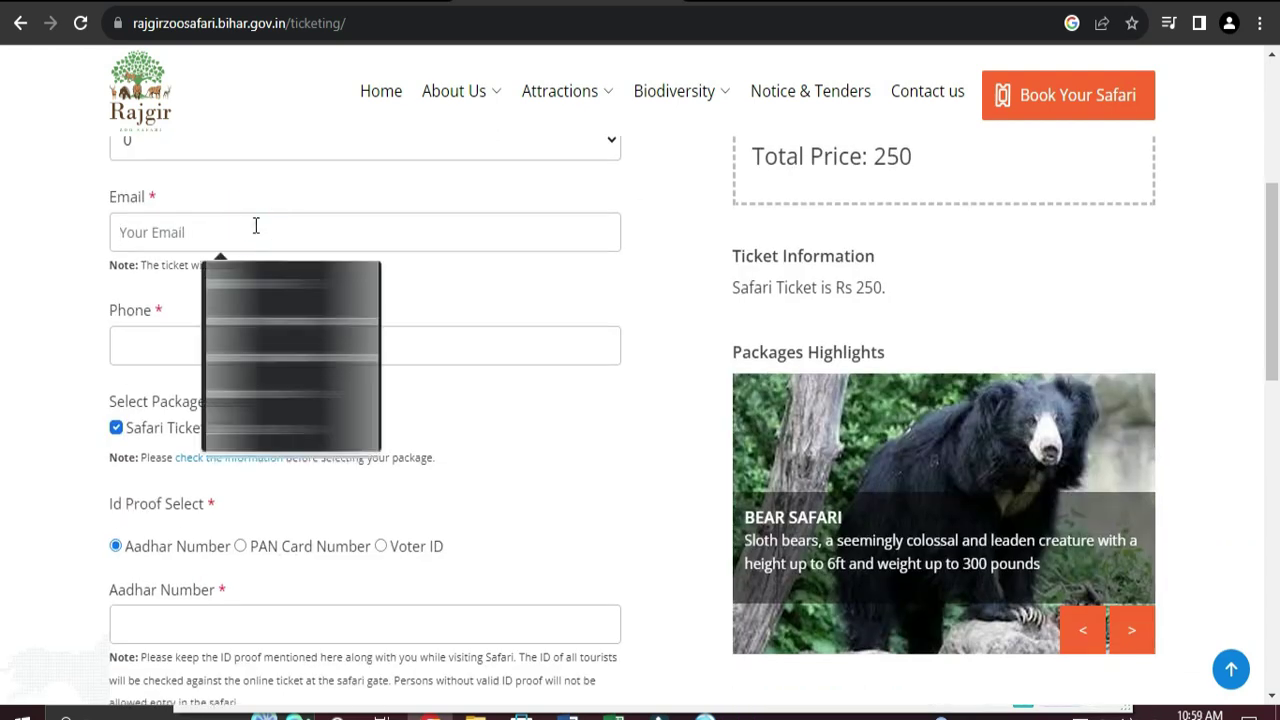
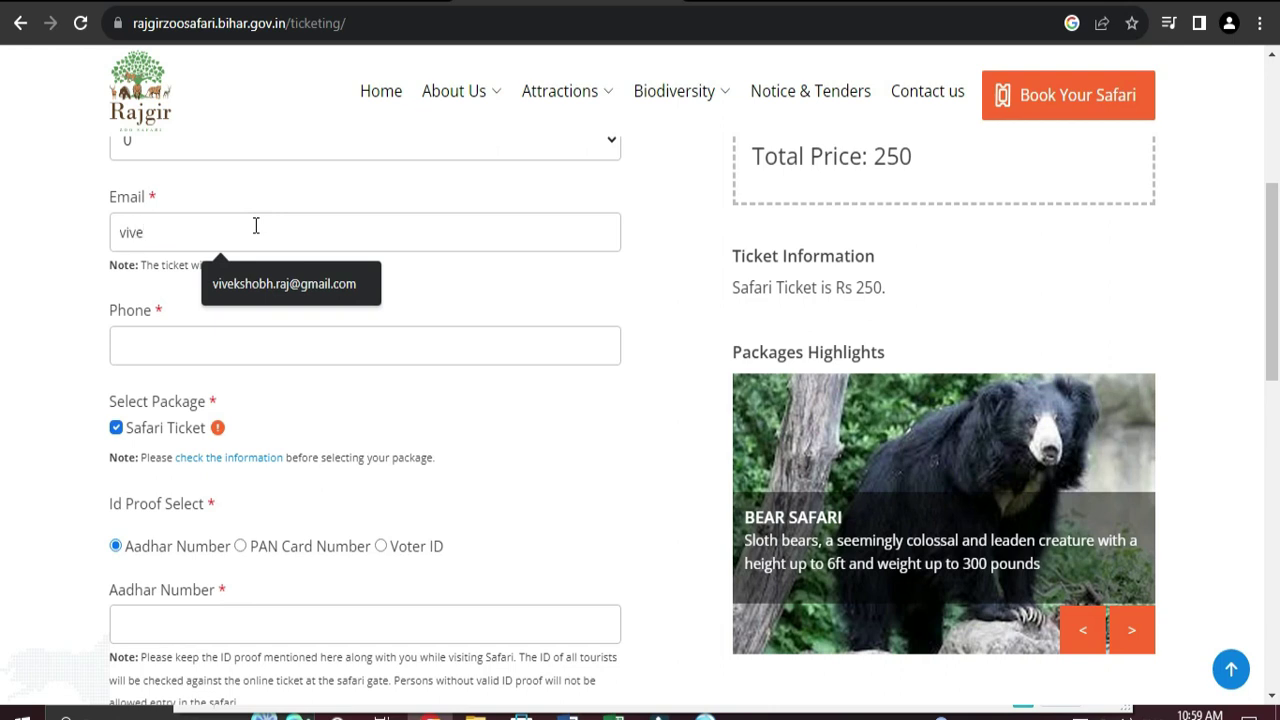
left_click(260, 286)
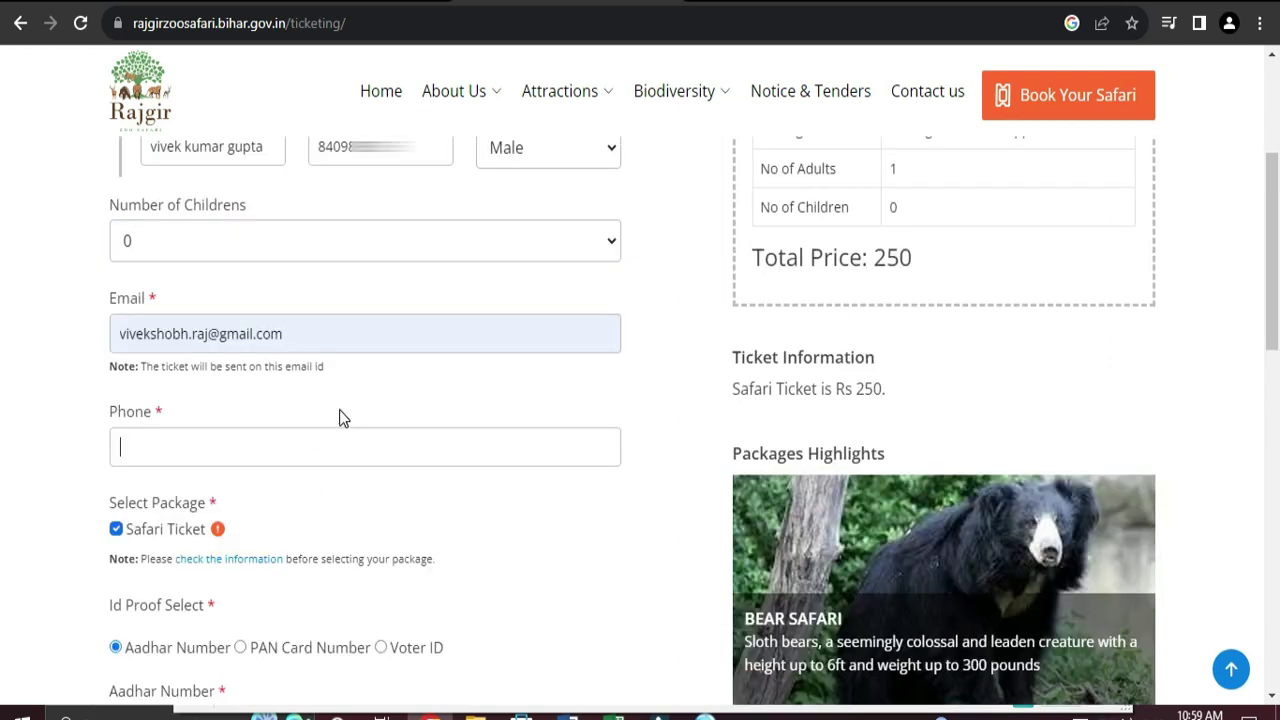
left_click(174, 343)
scroll(245, 352, "up", 2)
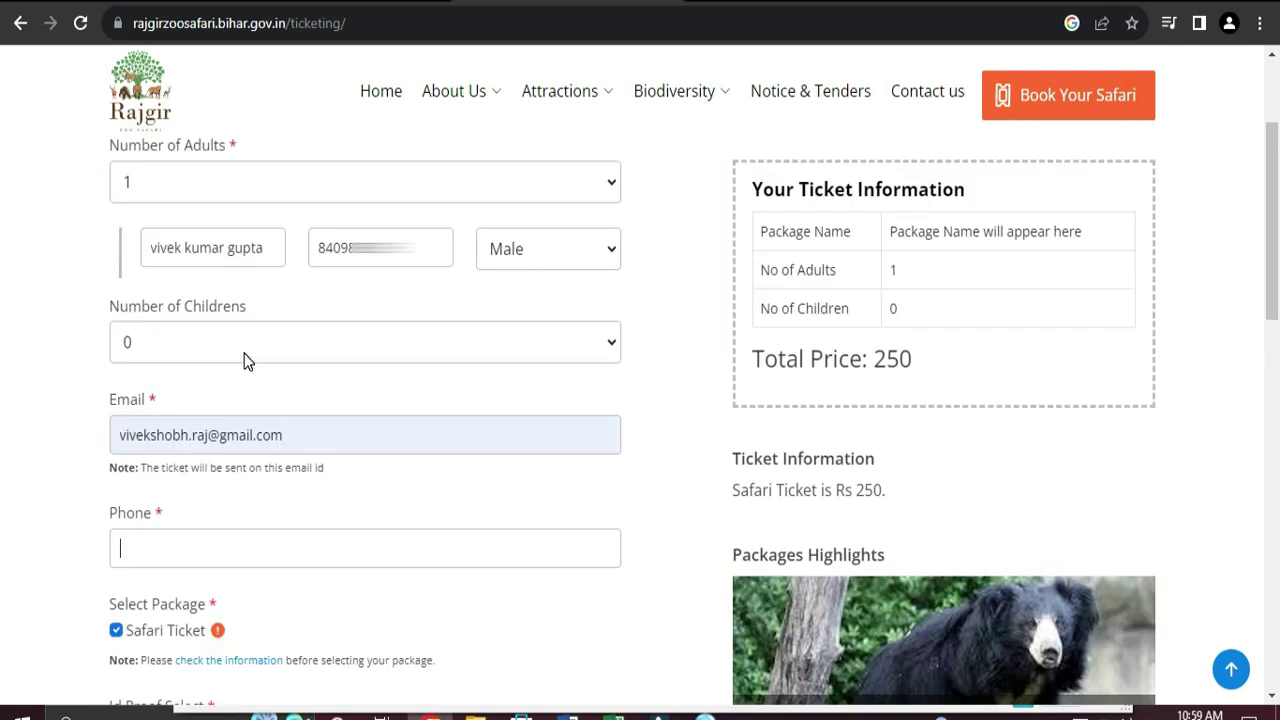
scroll(244, 352, "down", 2)
type("84")
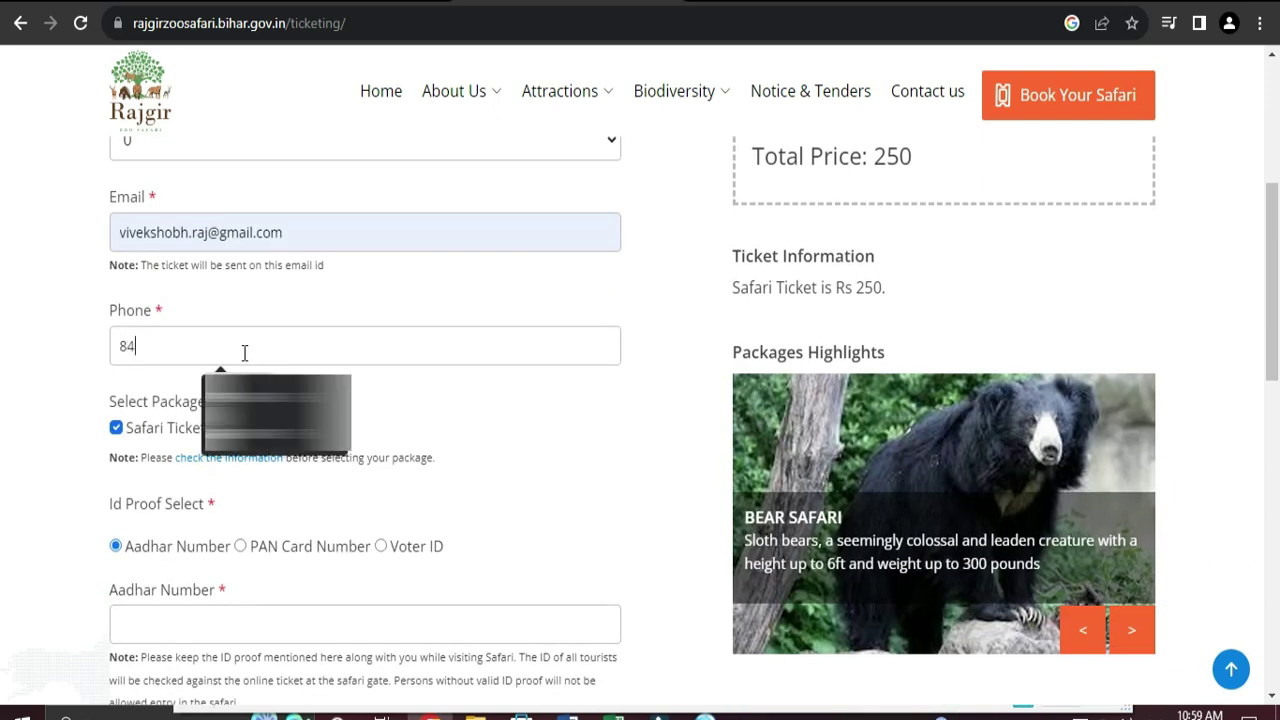
type("0980")
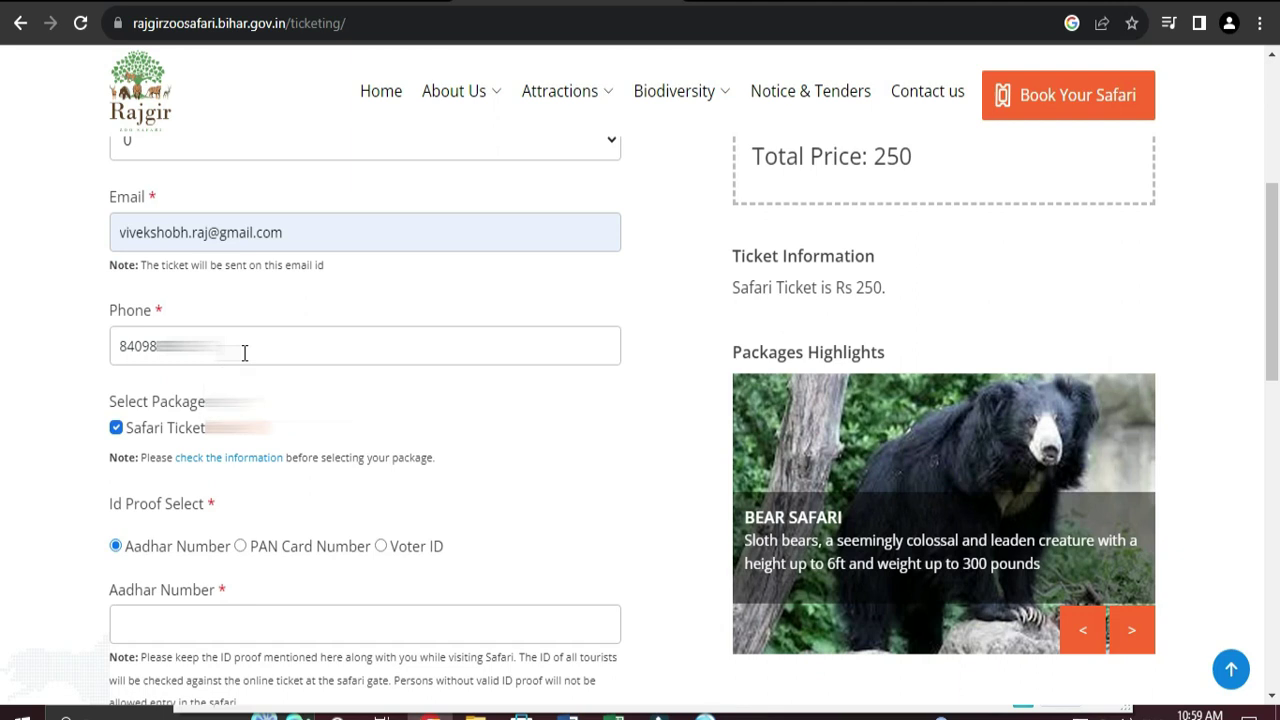
scroll(315, 401, "down", 1)
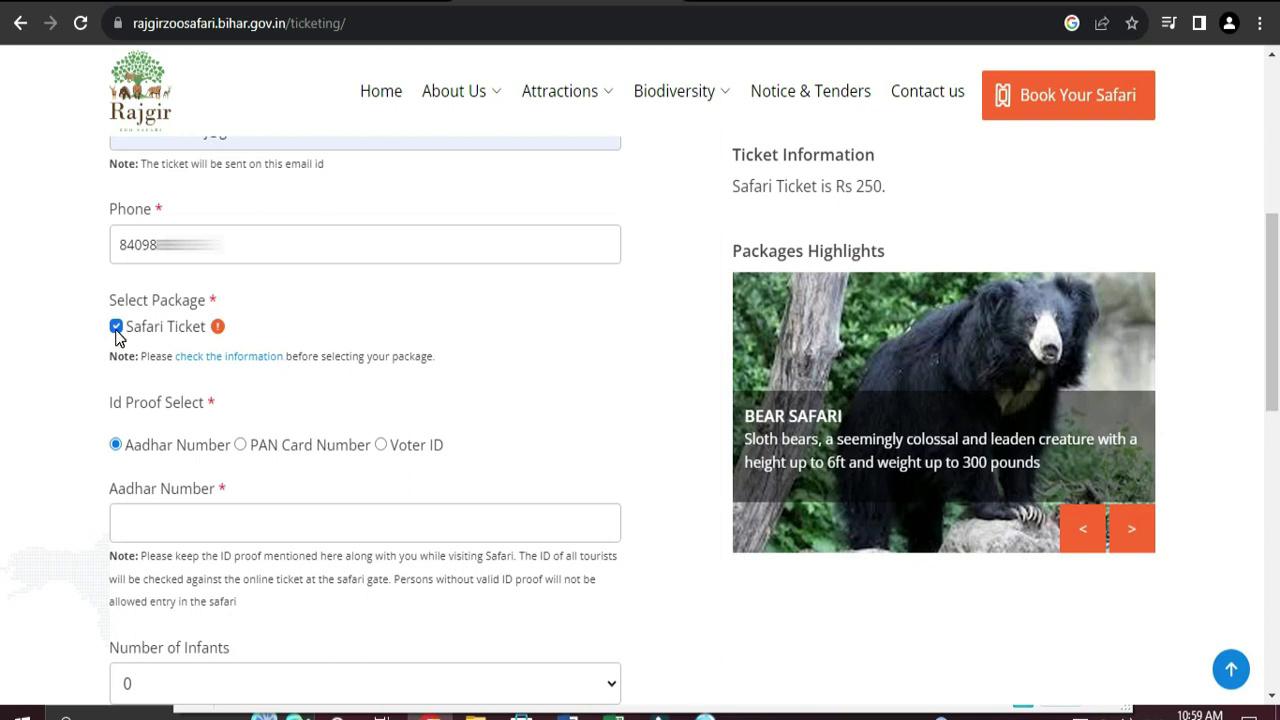
scroll(293, 380, "down", 1)
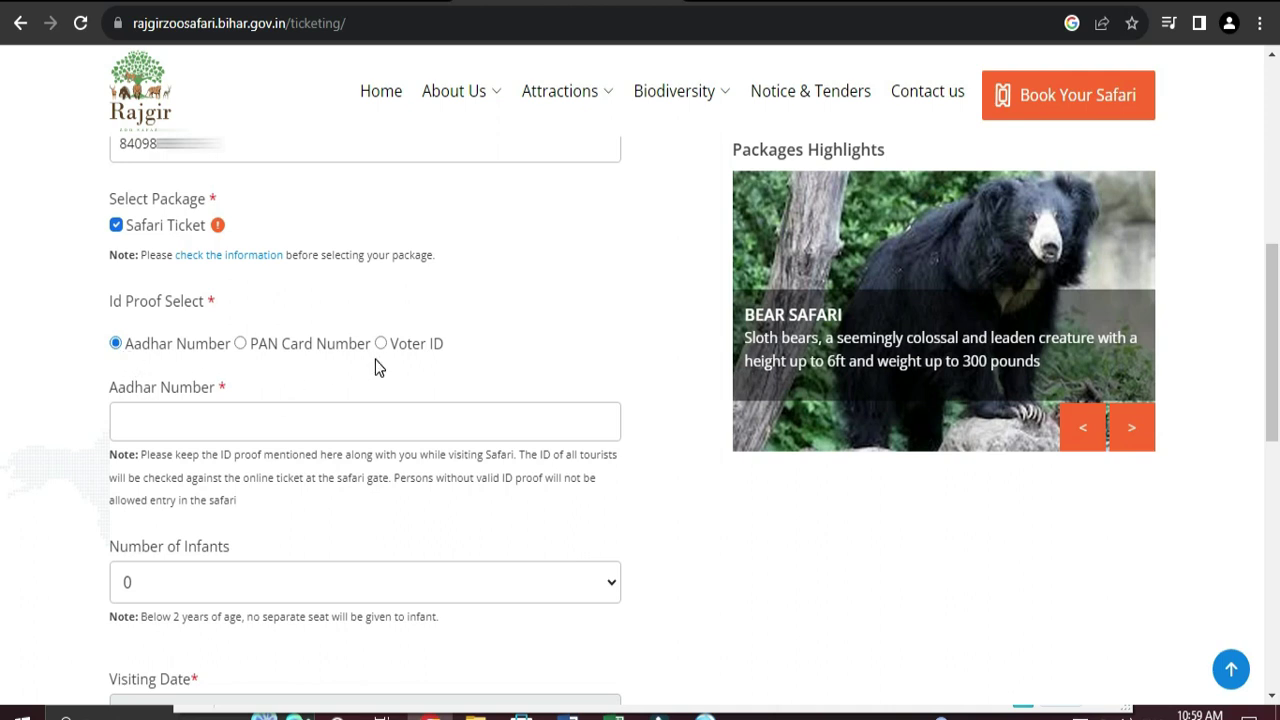
Step: Enter the visitor's Aadhar number as ID proof
left_click(166, 430)
scroll(222, 432, "down", 1)
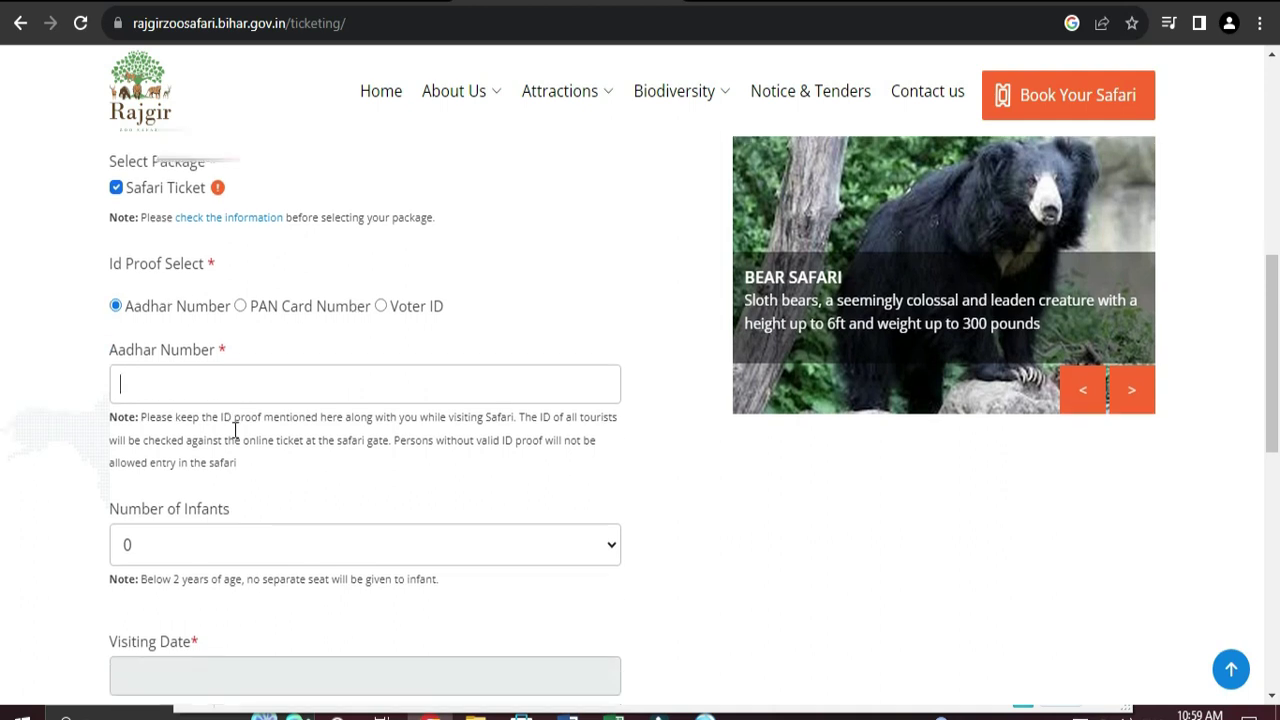
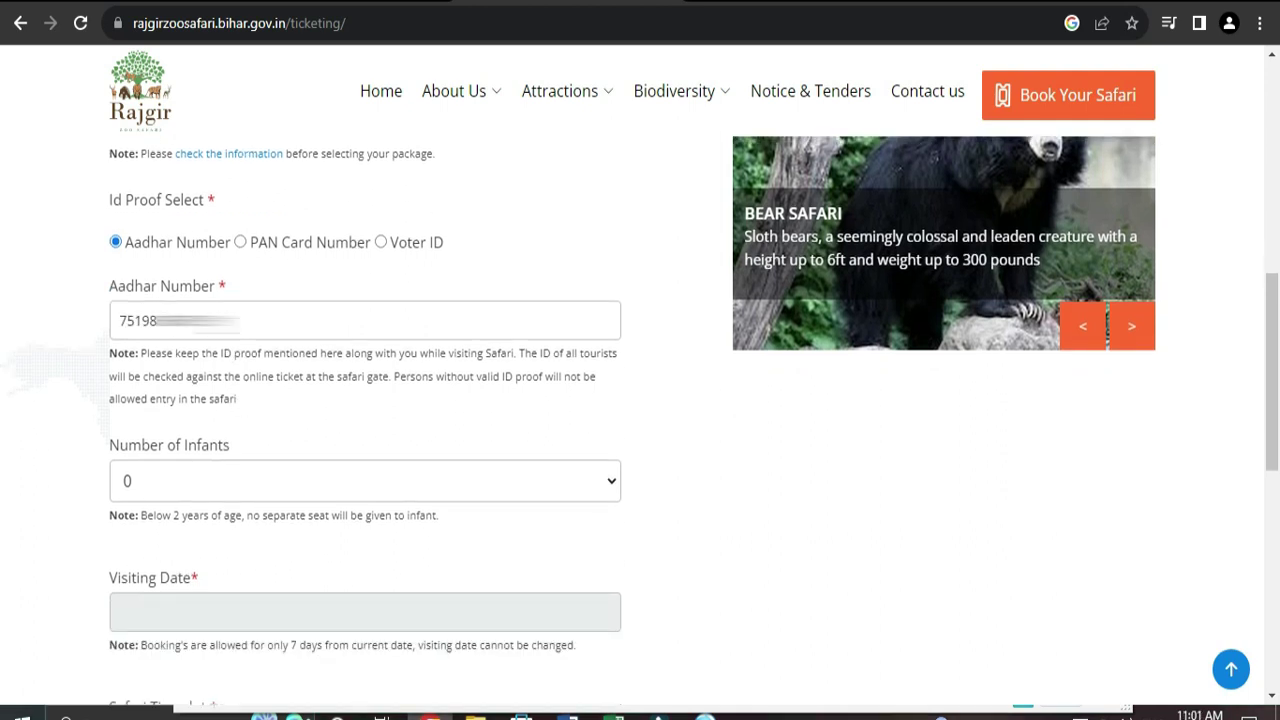
scroll(372, 388, "down", 1)
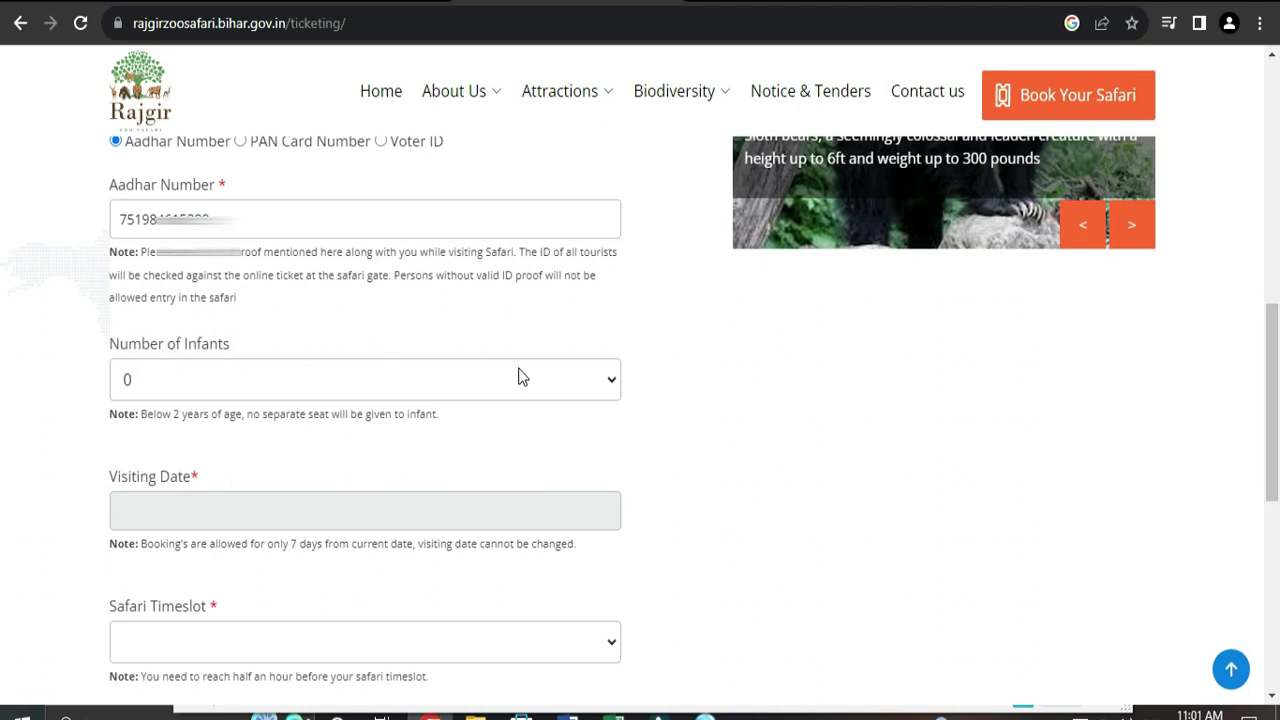
Step: Leave Number of Infants at 0
left_click(609, 385)
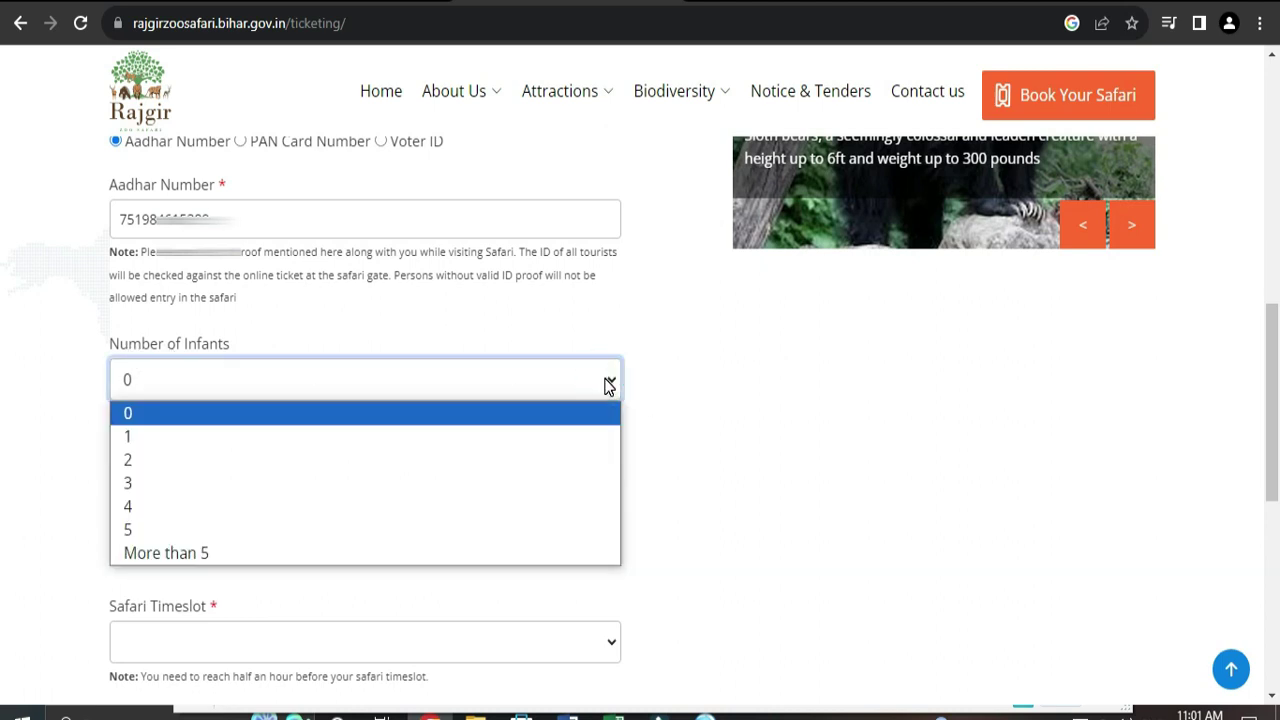
left_click(584, 320)
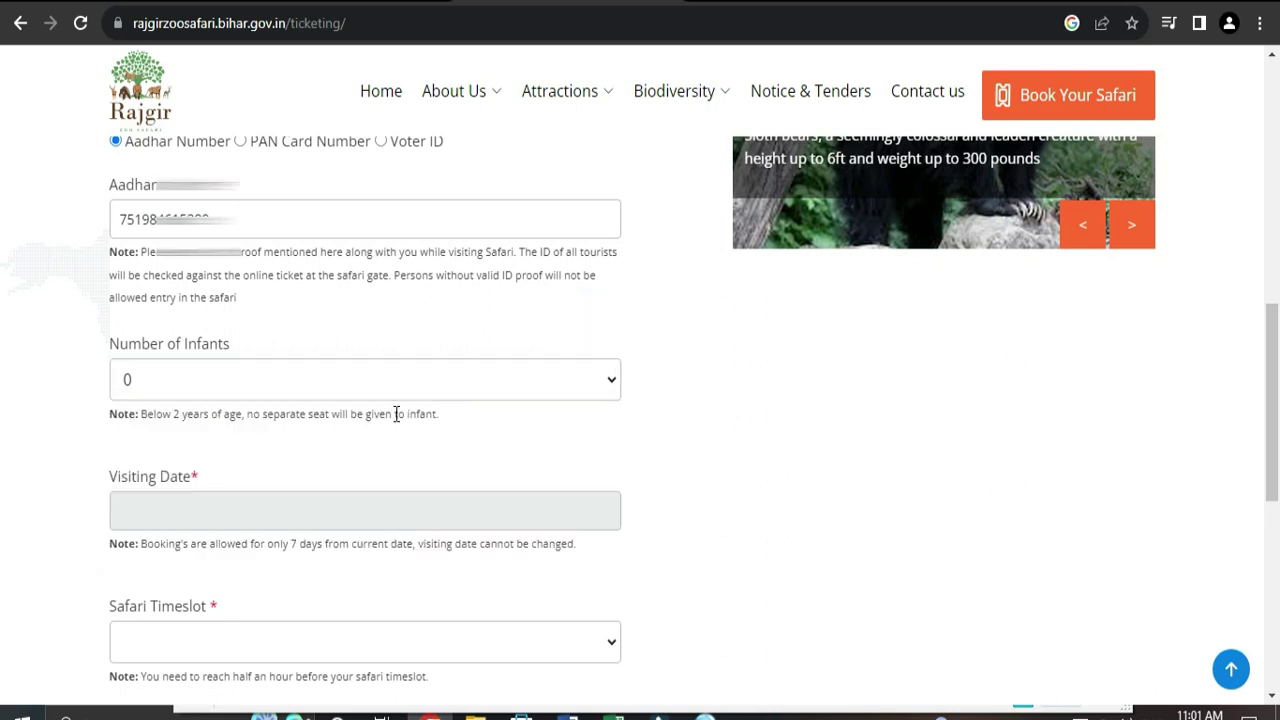
scroll(396, 413, "down", 1)
scroll(489, 427, "down", 1)
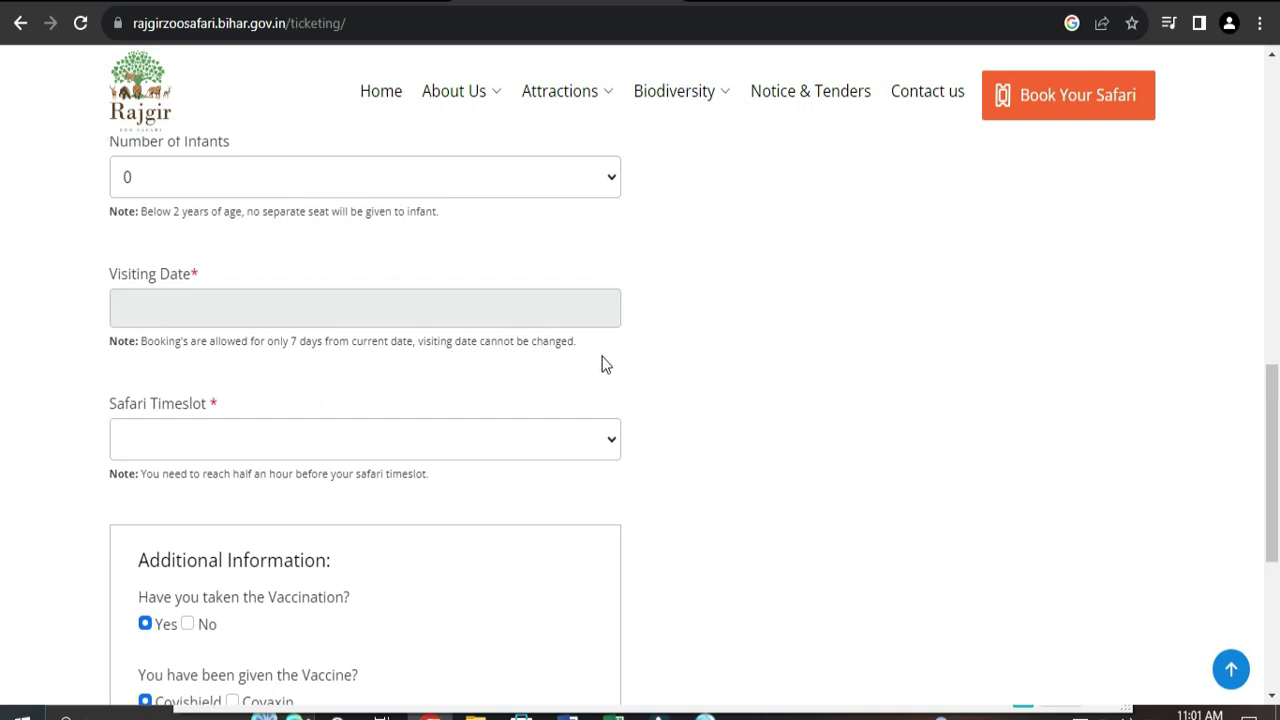
Step: Pick 10 September 2023 as the visiting date and confirm the visit prompt
scroll(651, 343, "down", 1)
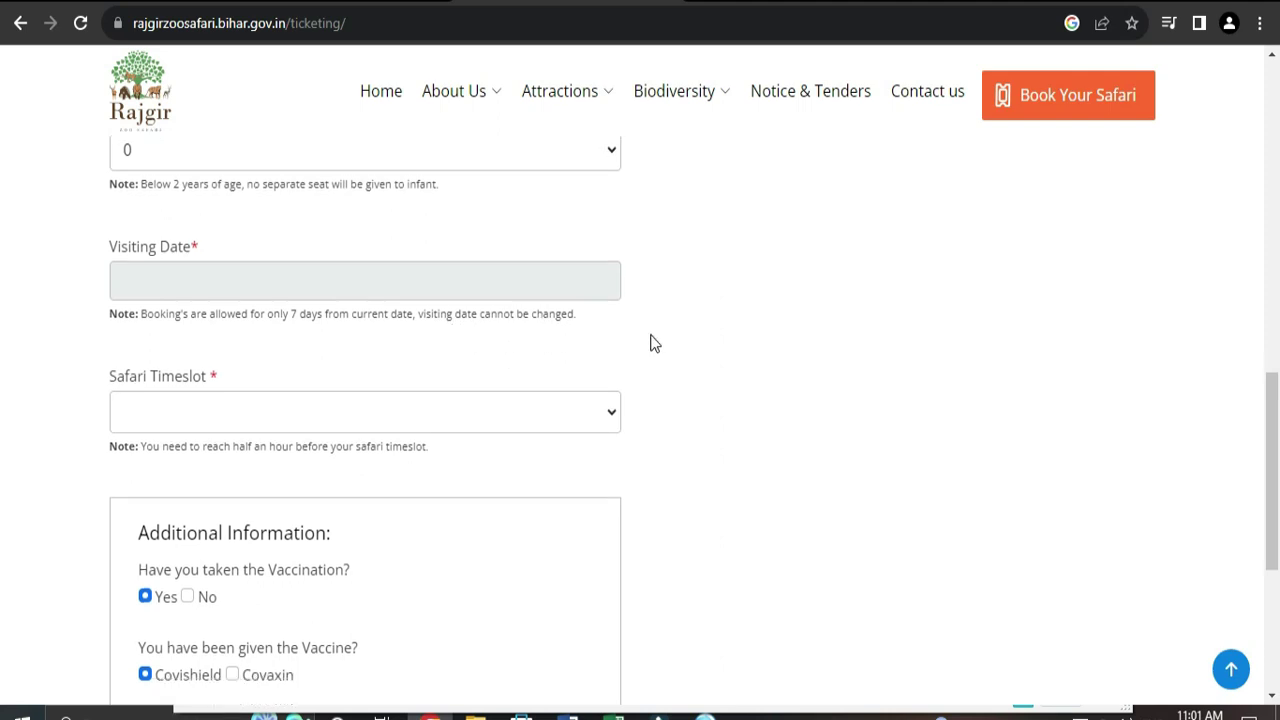
scroll(503, 317, "up", 4)
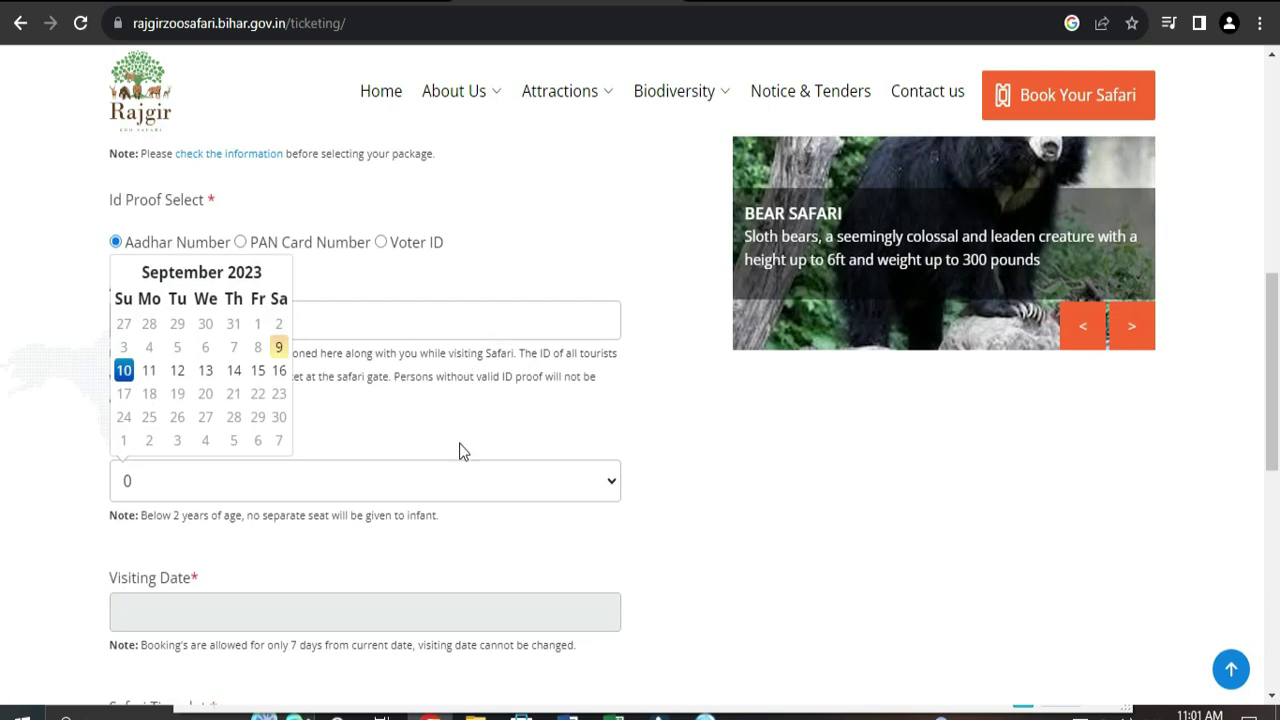
scroll(457, 449, "down", 1)
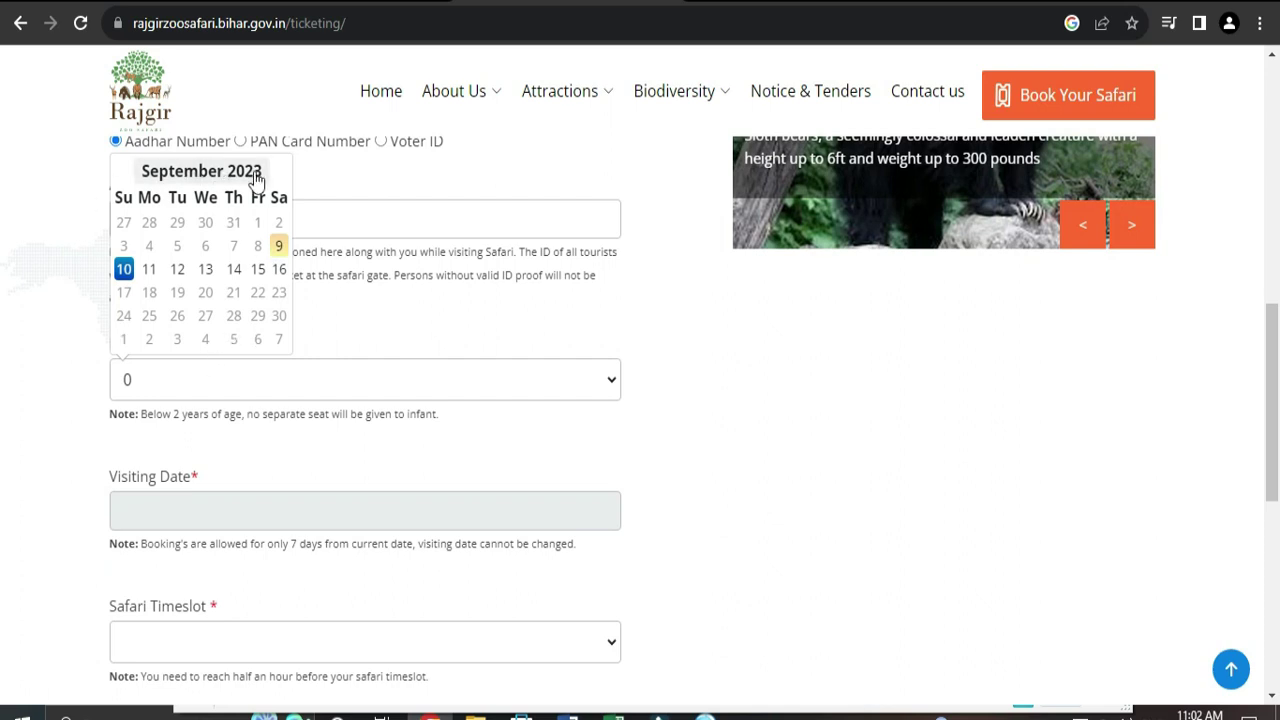
left_click(124, 270)
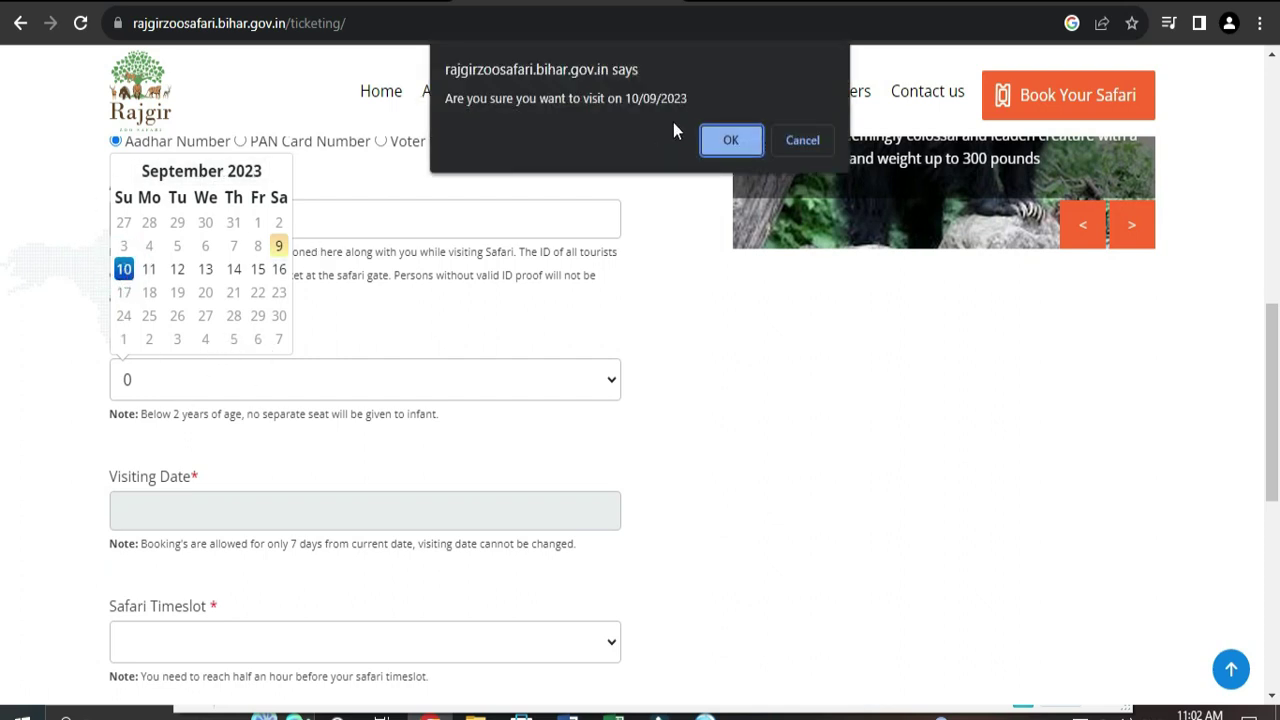
left_click(730, 140)
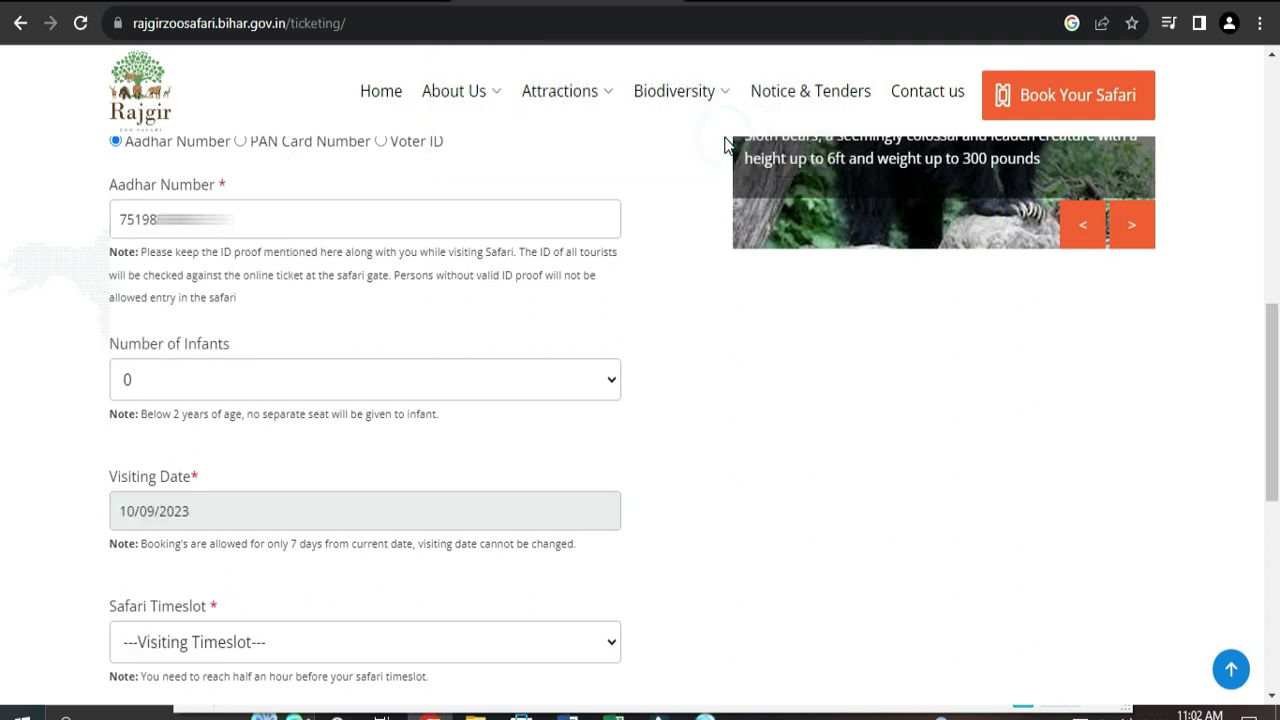
scroll(755, 440, "down", 1)
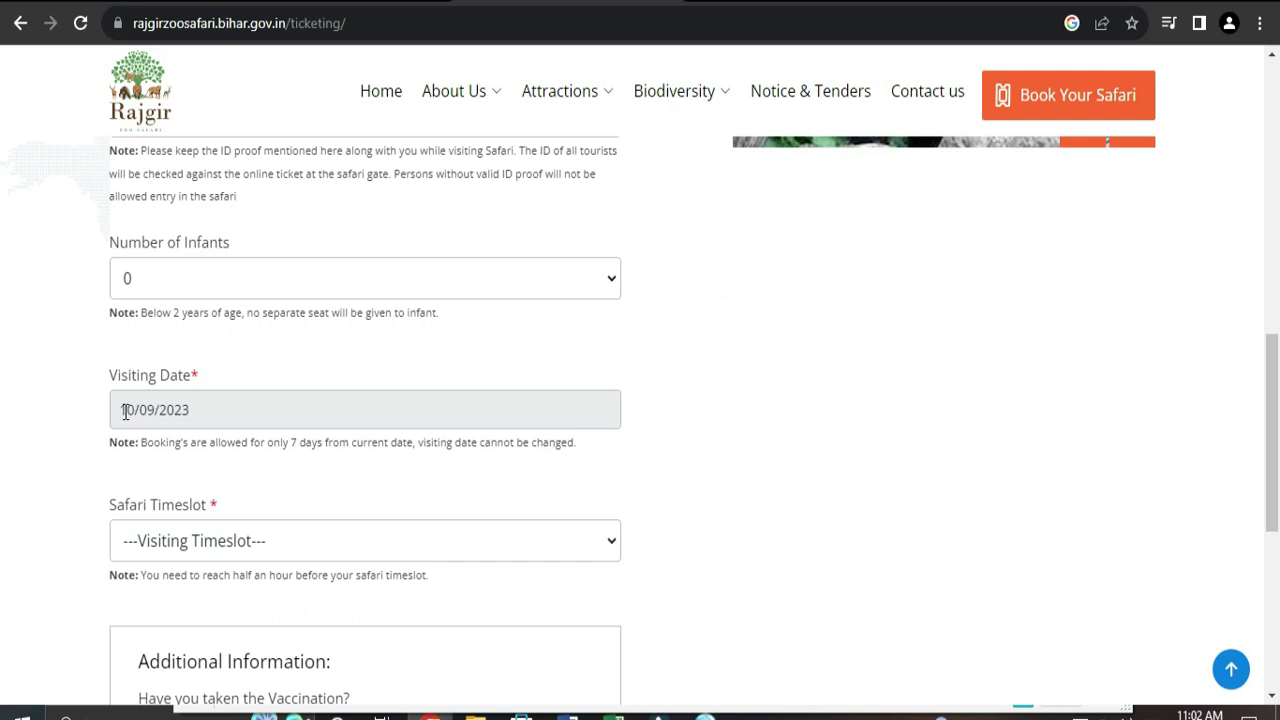
scroll(457, 443, "down", 1)
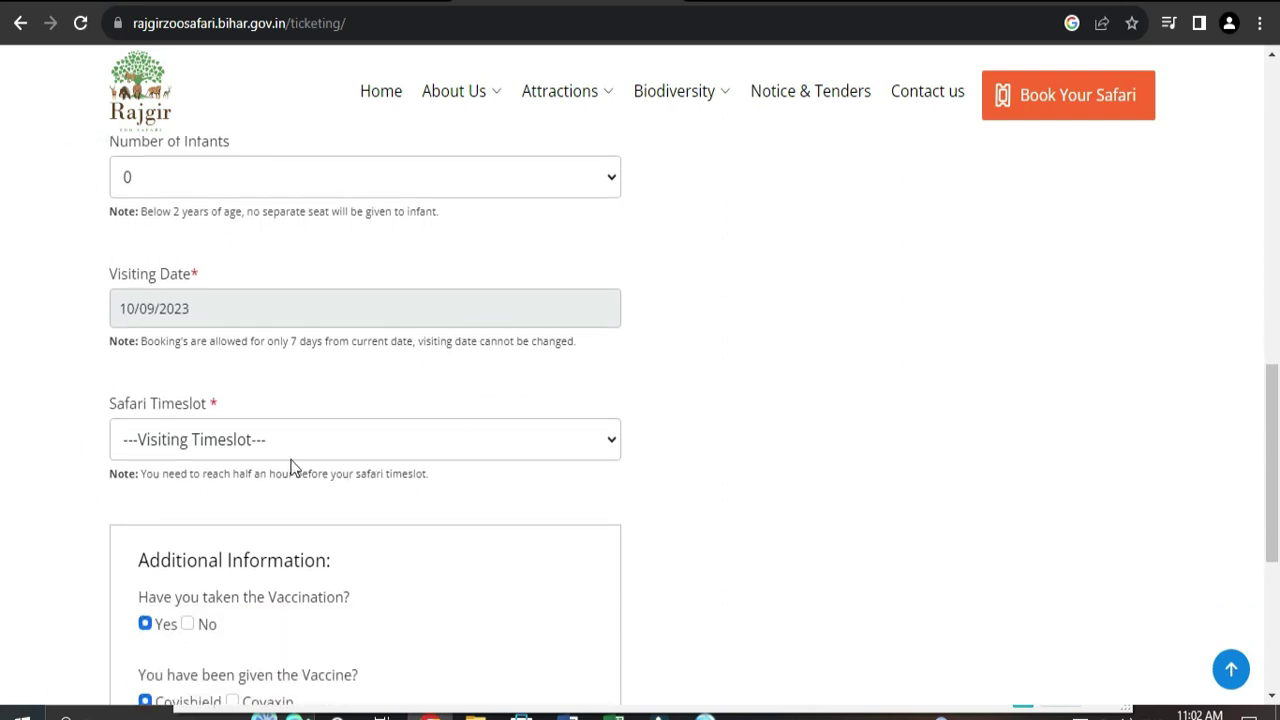
Step: Choose the 12 pm - 01 pm safari timeslot
left_click(572, 447)
scroll(574, 451, "down", 1)
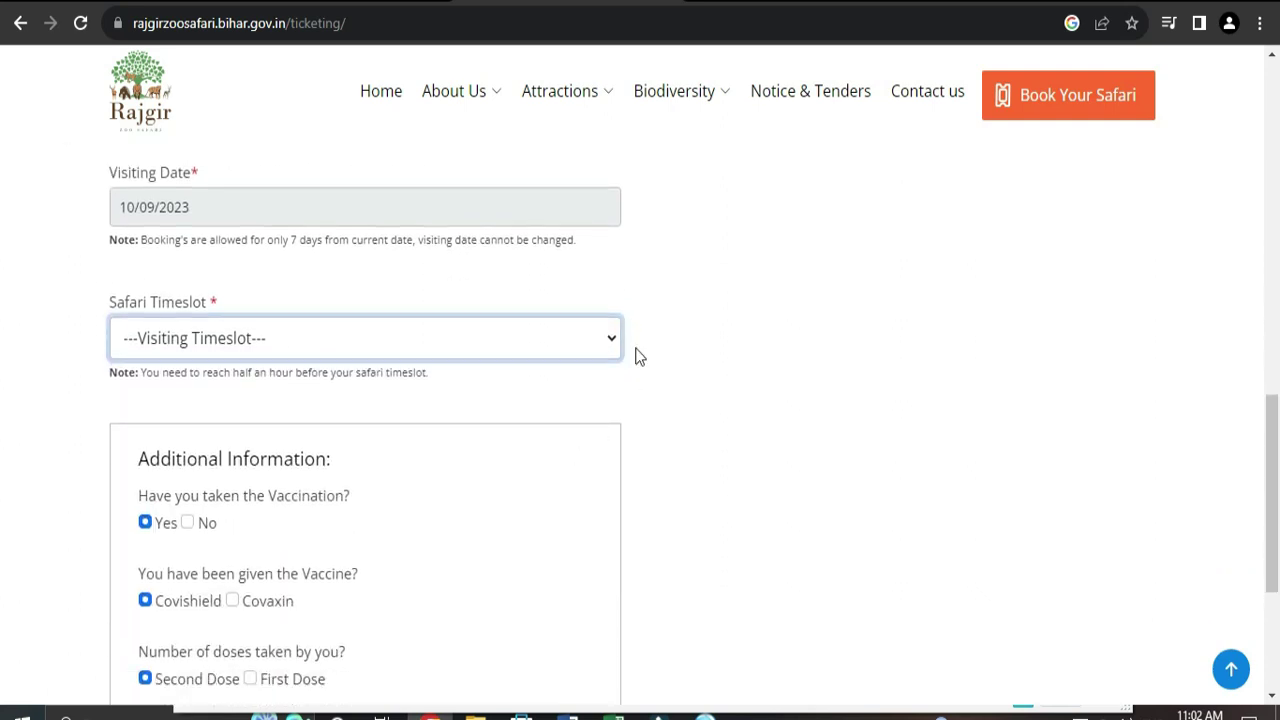
left_click(606, 341)
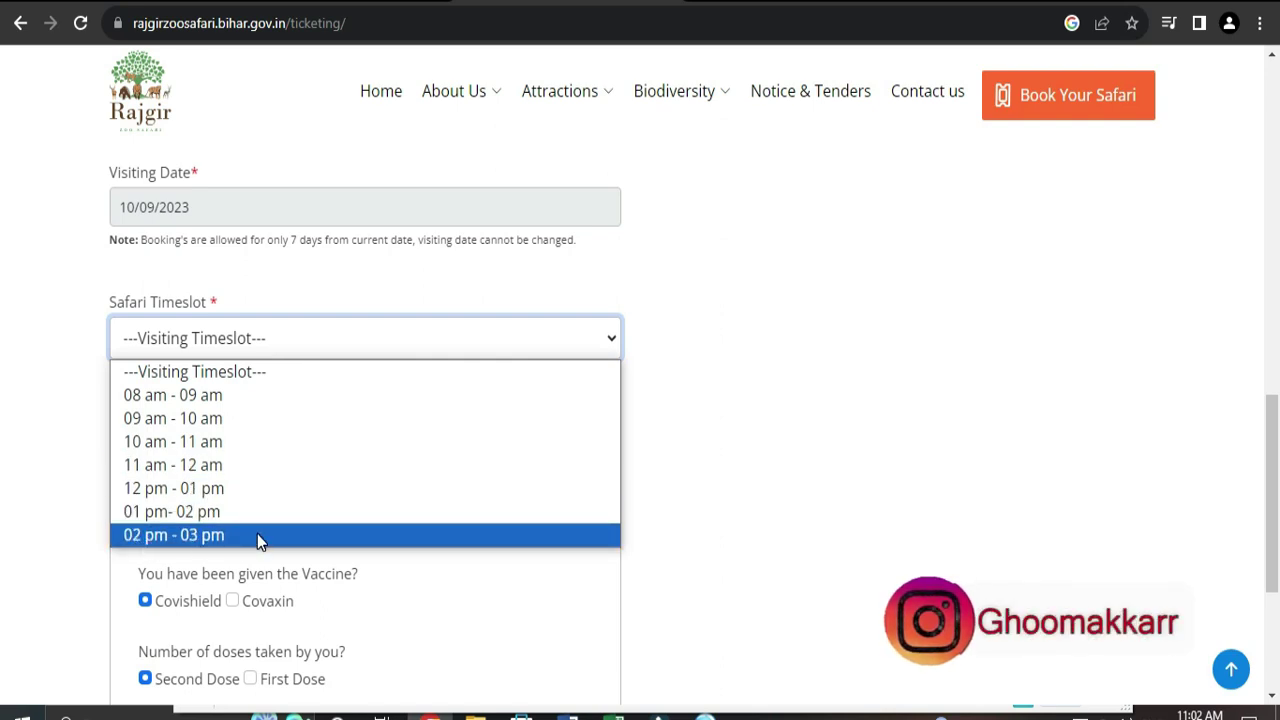
left_click(161, 490)
scroll(293, 279, "down", 2)
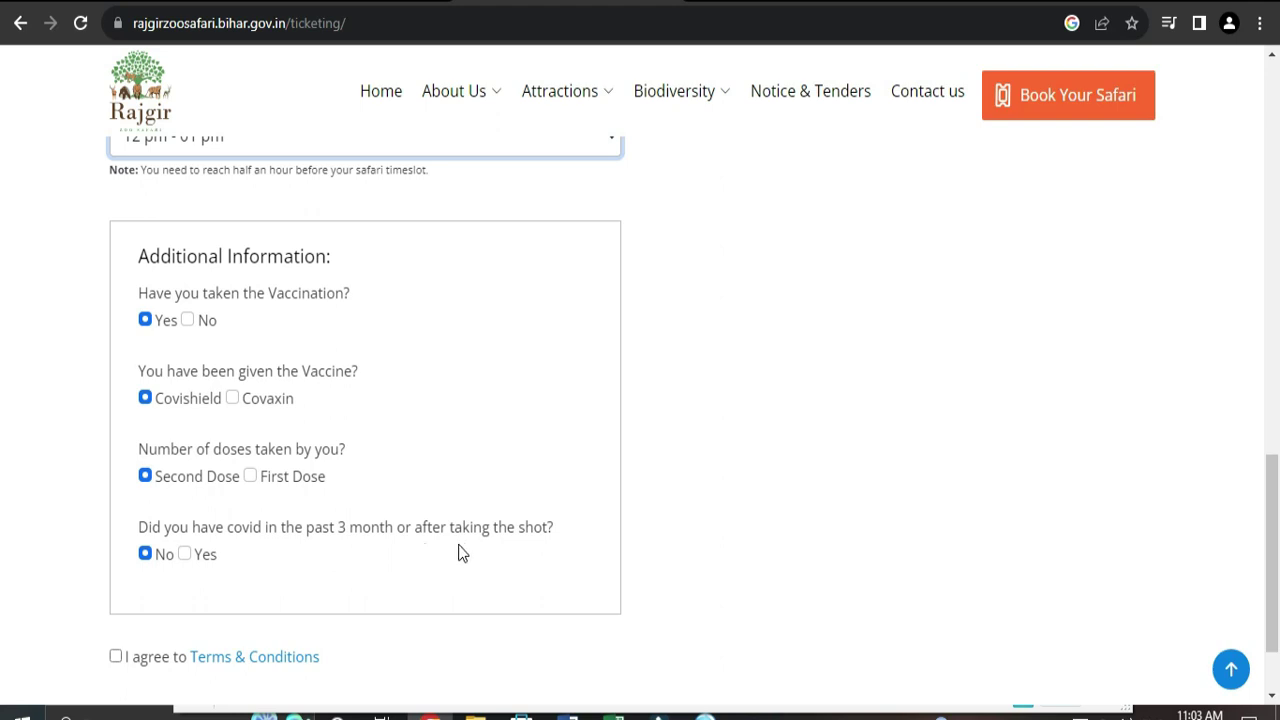
Step: Tick the I agree to Terms & Conditions checkbox
scroll(155, 185, "down", 1)
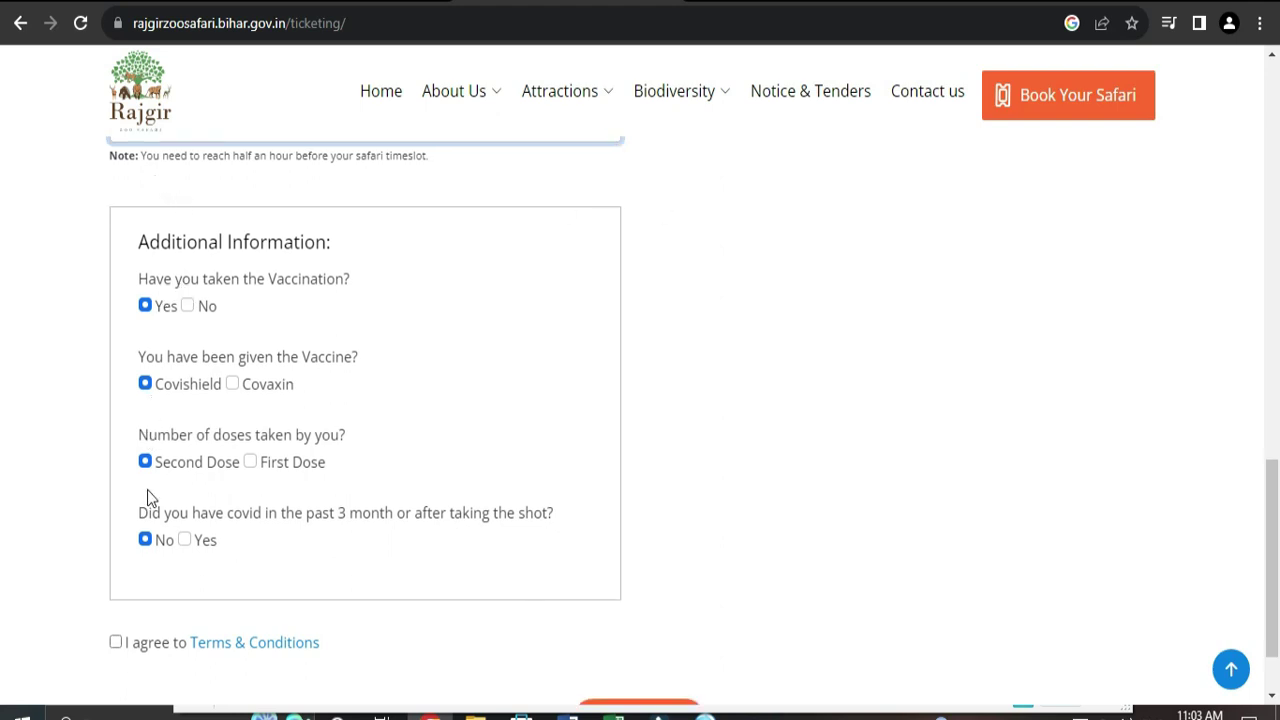
scroll(380, 386, "down", 1)
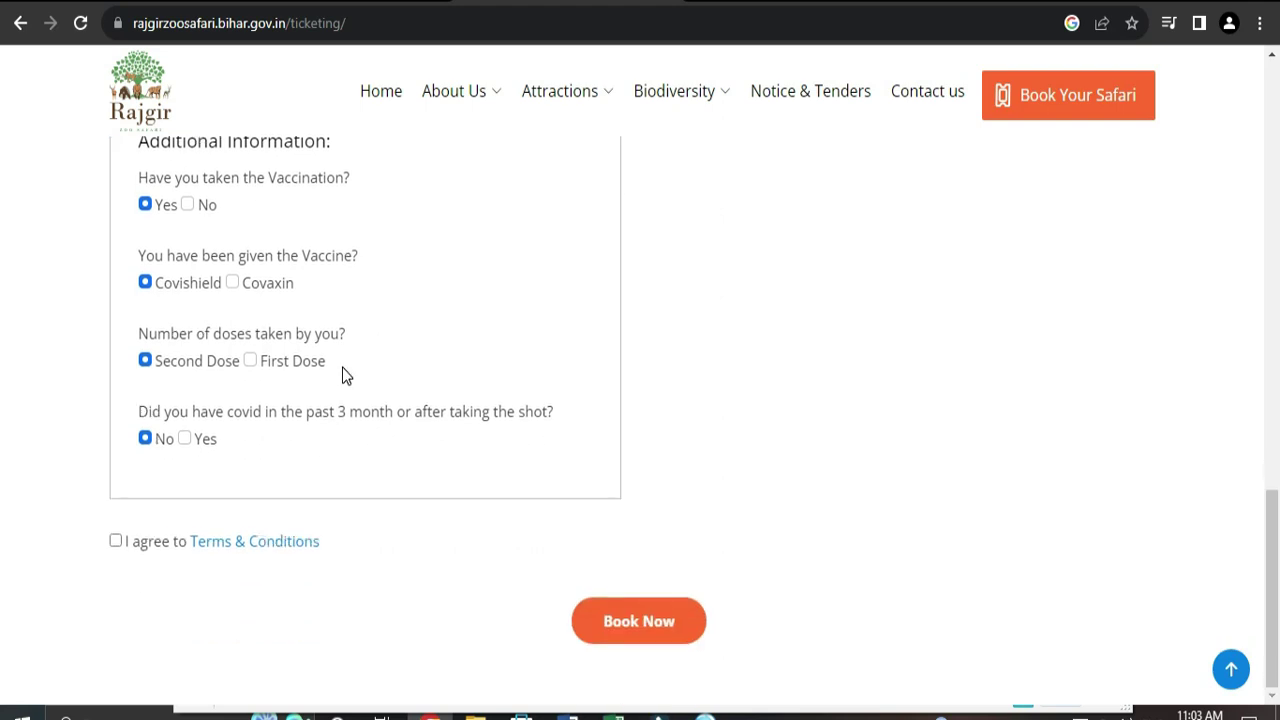
left_click(114, 542)
scroll(461, 409, "up", 4)
scroll(461, 409, "down", 4)
Step: Submit the booking to reach the SBI ePay card payment page for 250.00
left_click(657, 634)
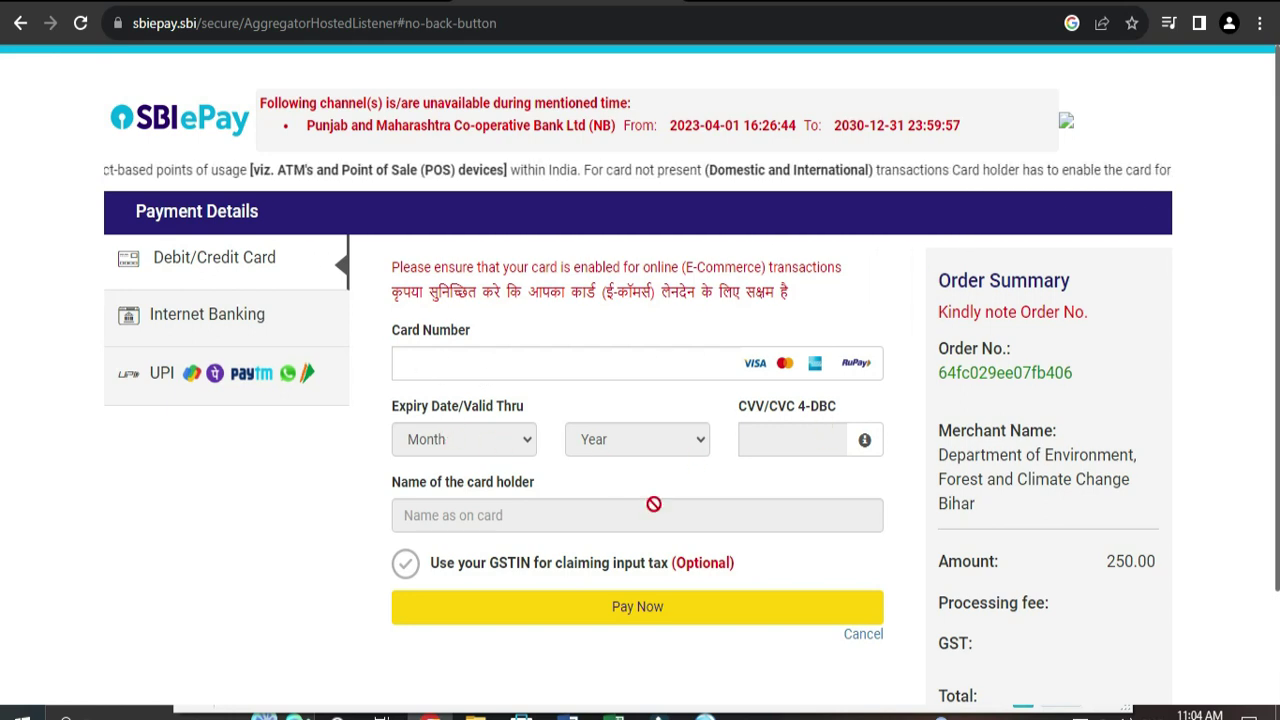
Step: Enter the card number and choose the card's expiry month and year
scroll(552, 516, "down", 1)
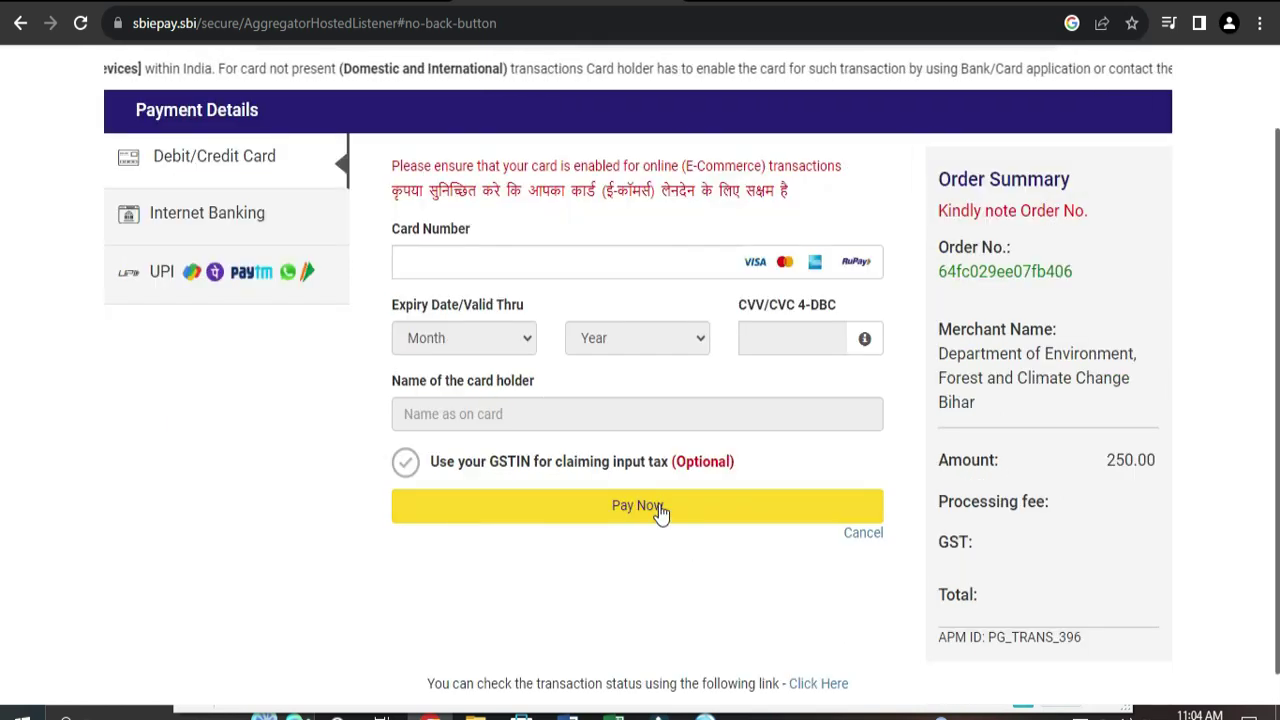
left_click(652, 515)
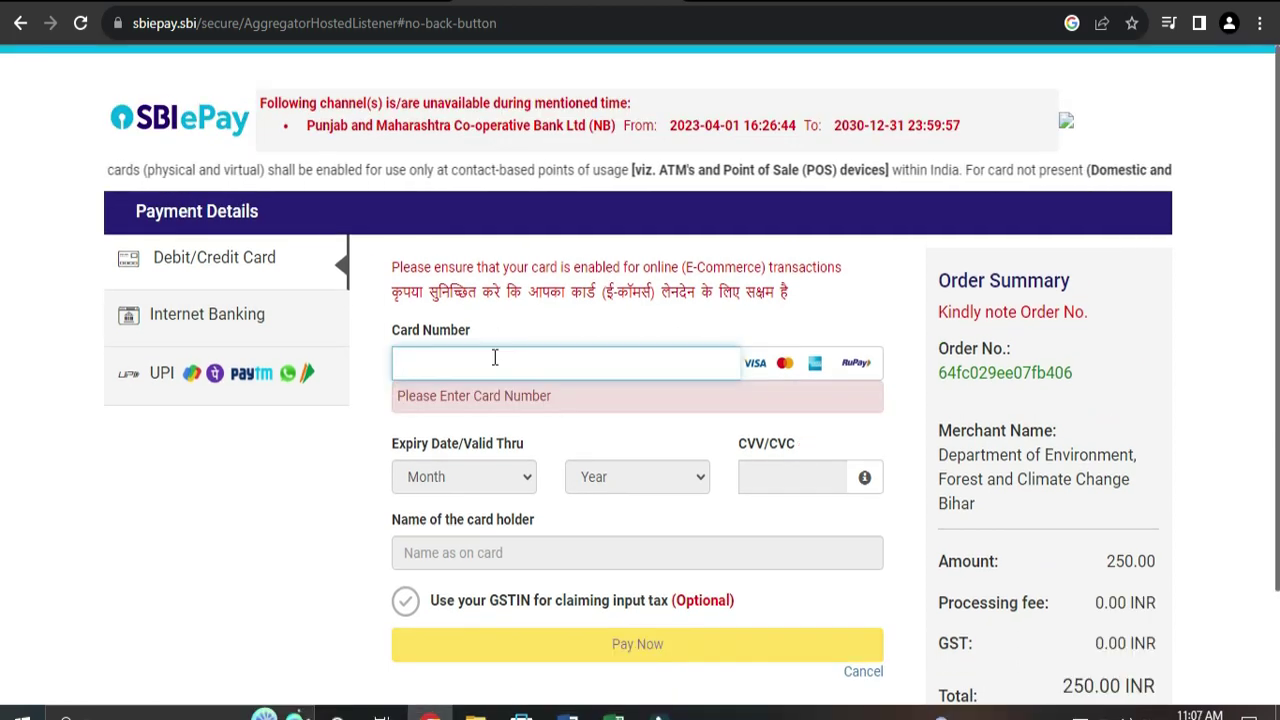
left_click(463, 439)
left_click(420, 611)
left_click(637, 439)
left_click(629, 189)
Step: Enter the CVV and cardholder name, then pay the 253.54 INR total
left_click(773, 449)
type("***")
left_click(657, 517)
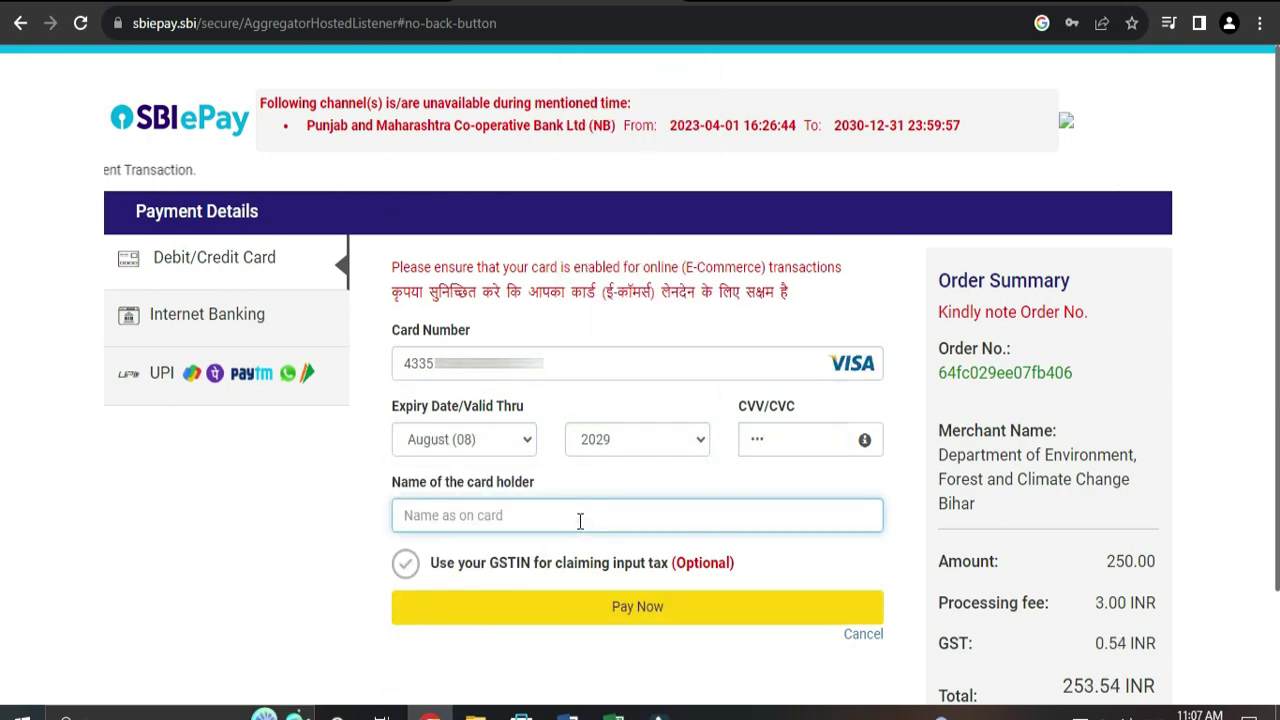
scroll(645, 167, "down", 2)
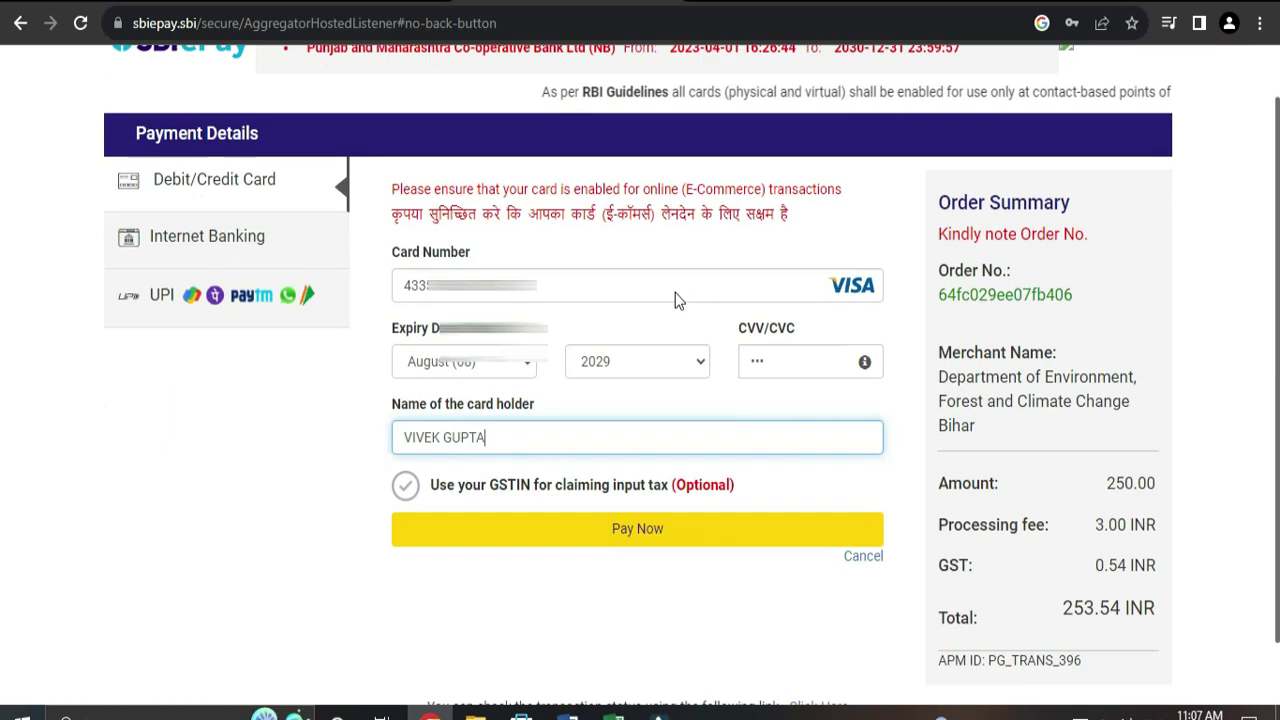
left_click(657, 480)
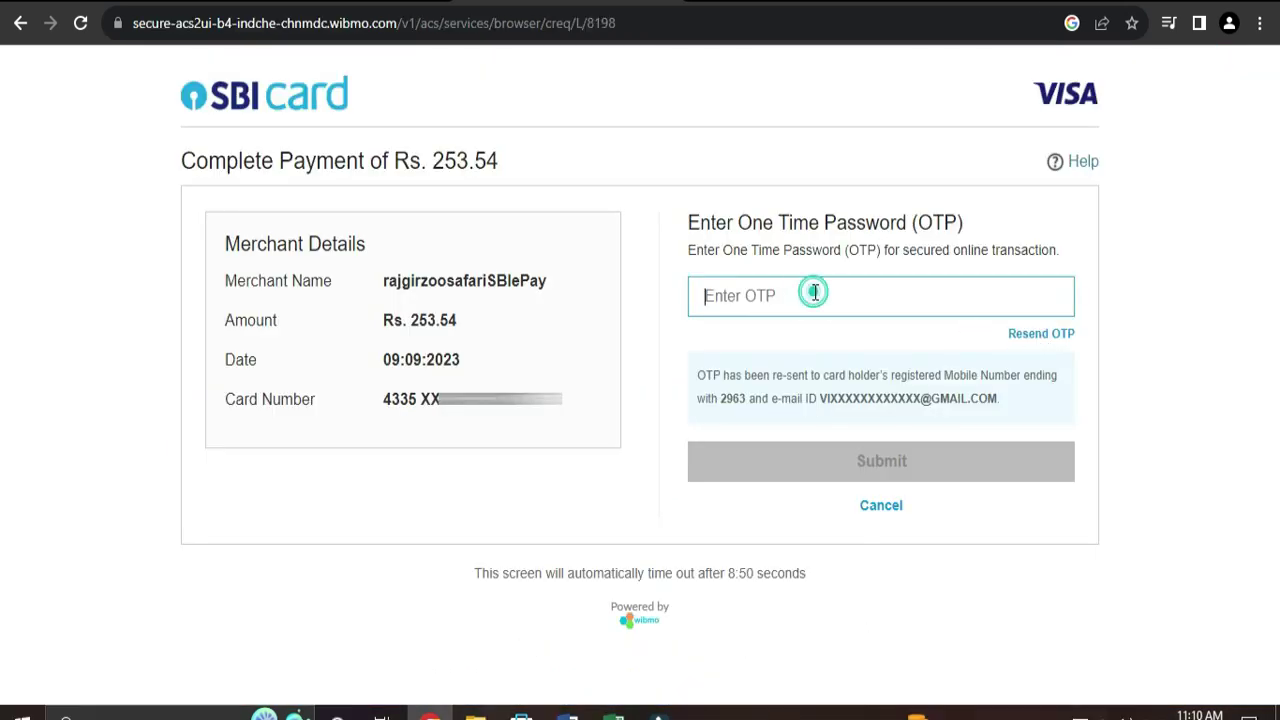
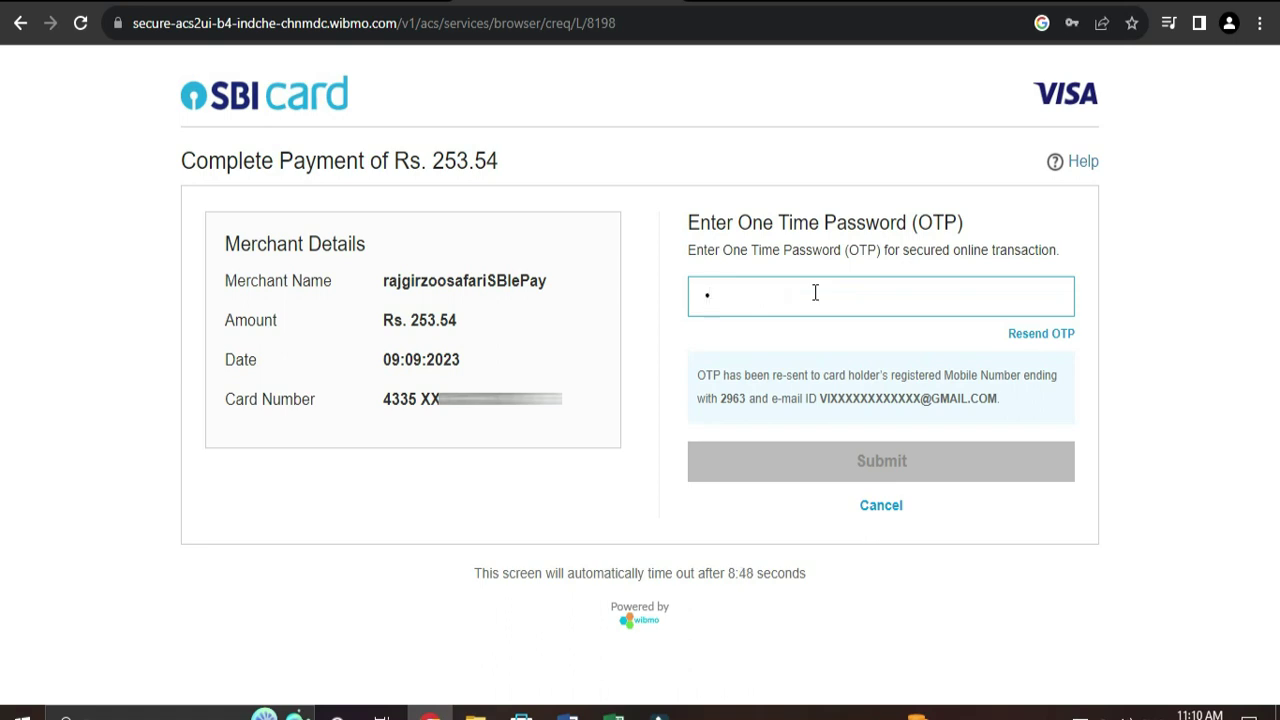
Step: Submit the SMS one-time password to confirm the 253.54 payment
left_click(830, 455)
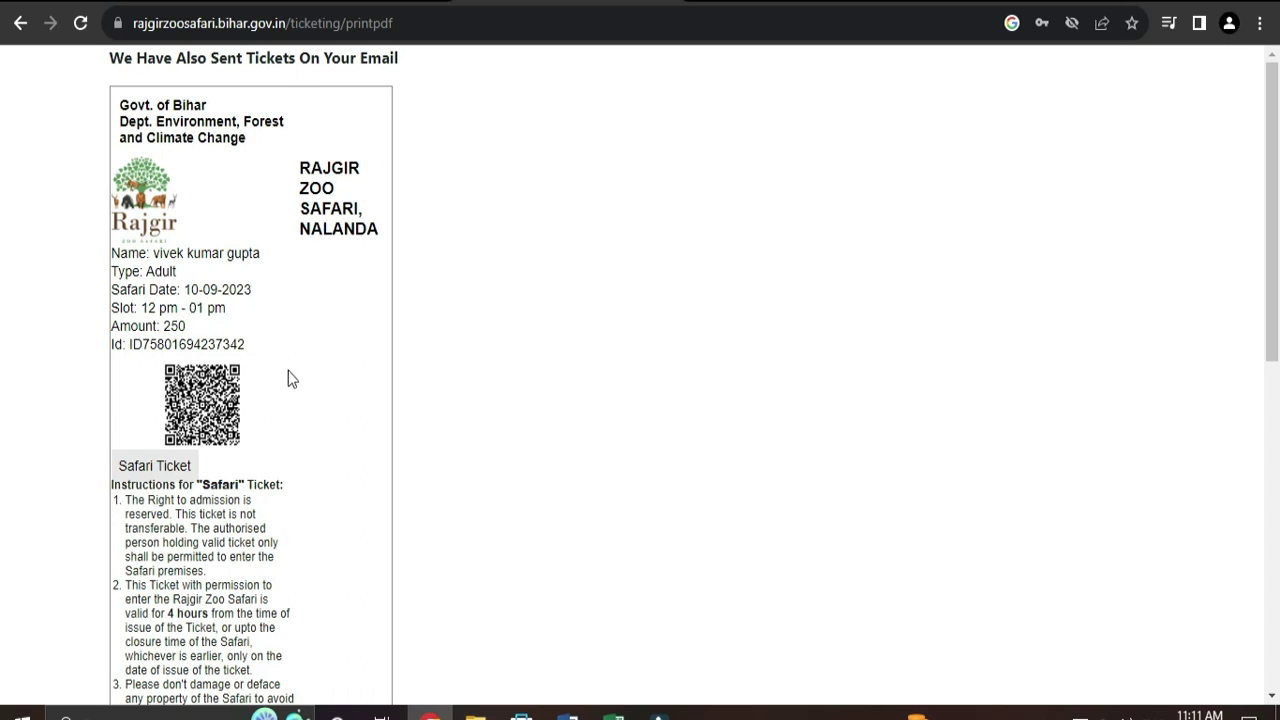
Step: Open Print Ticket to show the QR-coded ticket for 10/09/2023, then close the Save as PDF dialog
scroll(288, 378, "down", 7)
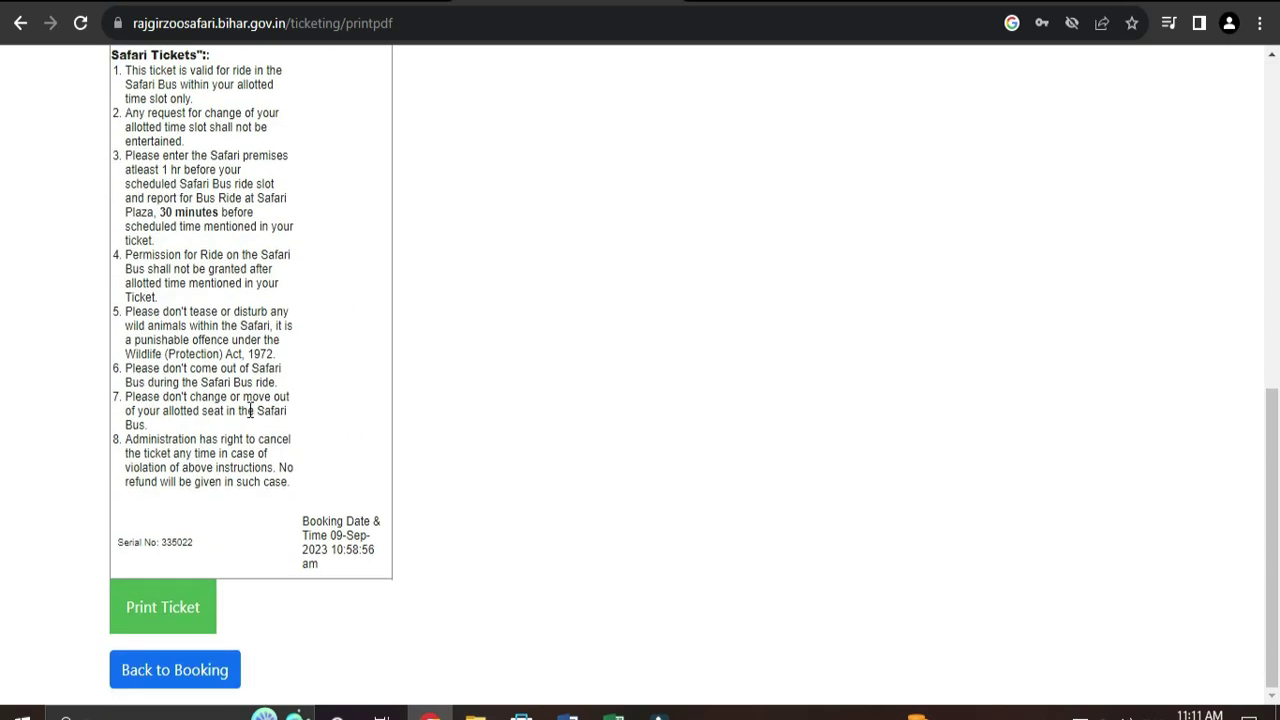
left_click(160, 608)
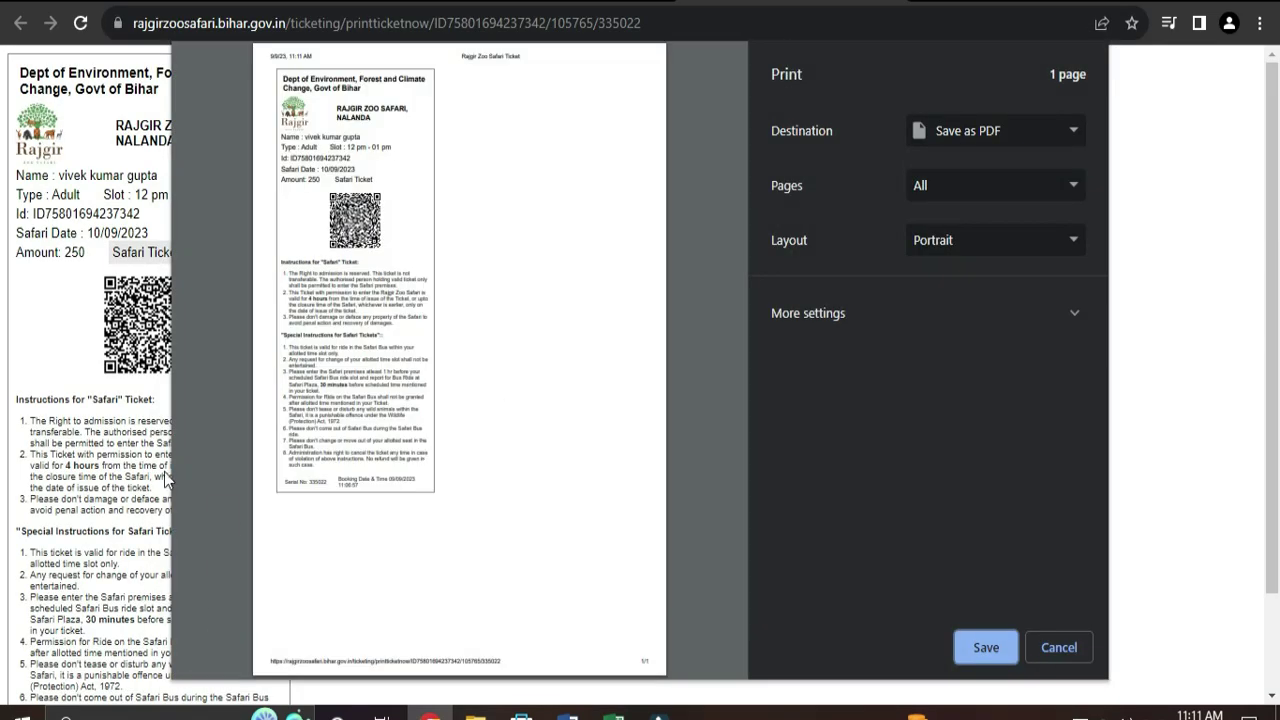
left_click(1059, 647)
scroll(175, 440, "down", 1)
scroll(175, 440, "up", 1)
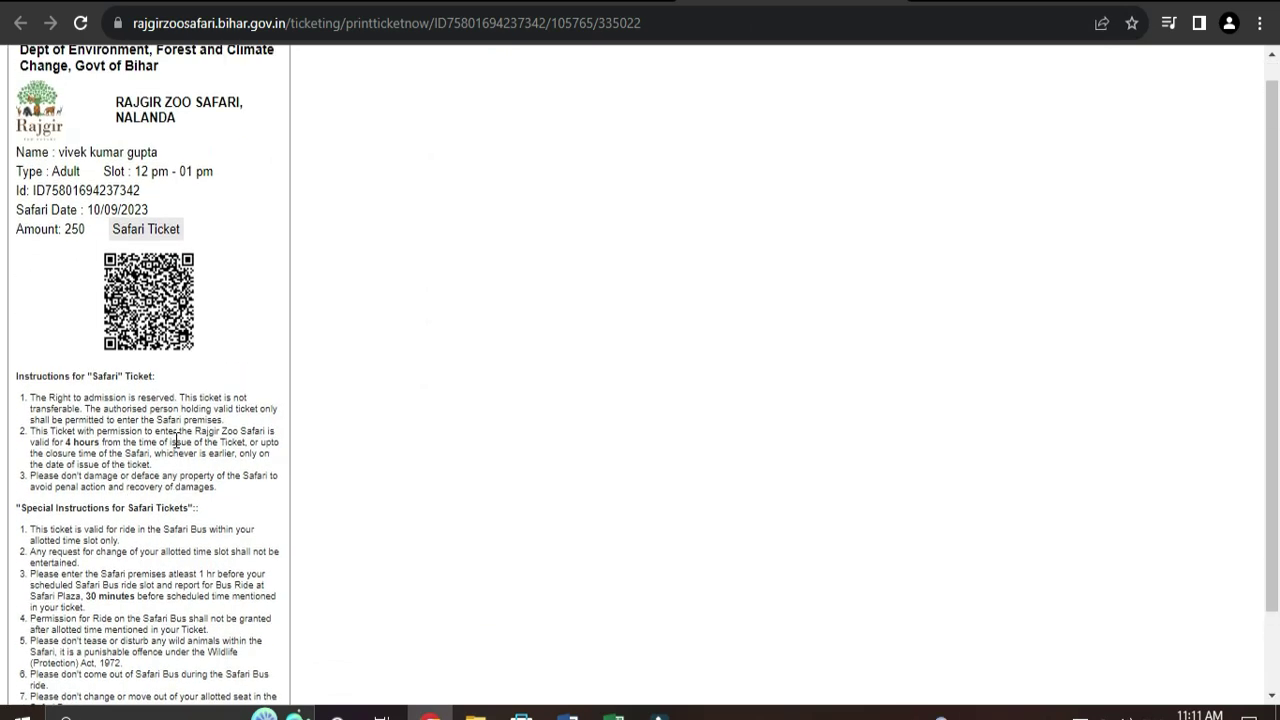